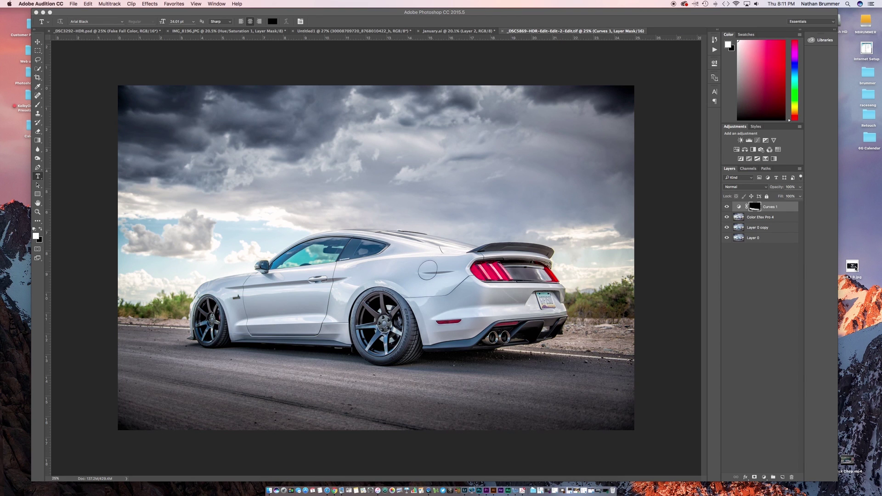
Open lp8_1.9.jpg through Camera Raw unchanged and zoom out to 67%.
drag(855, 269, 480, 488)
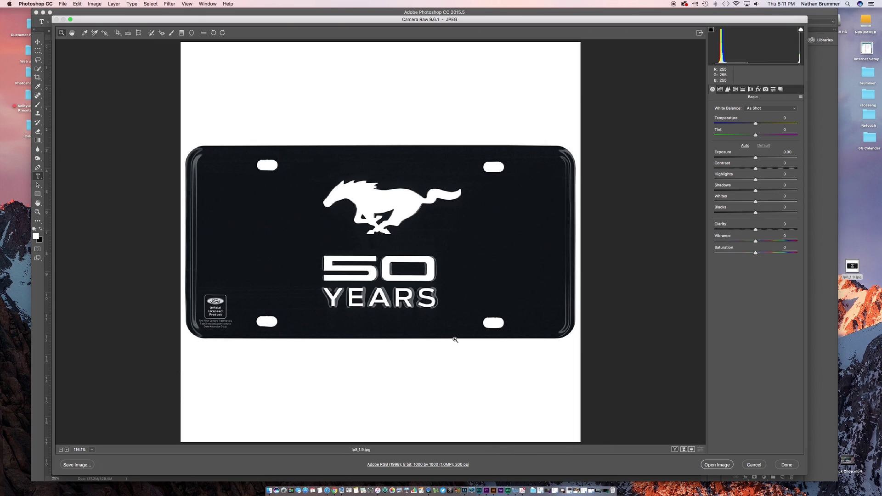
click(716, 464)
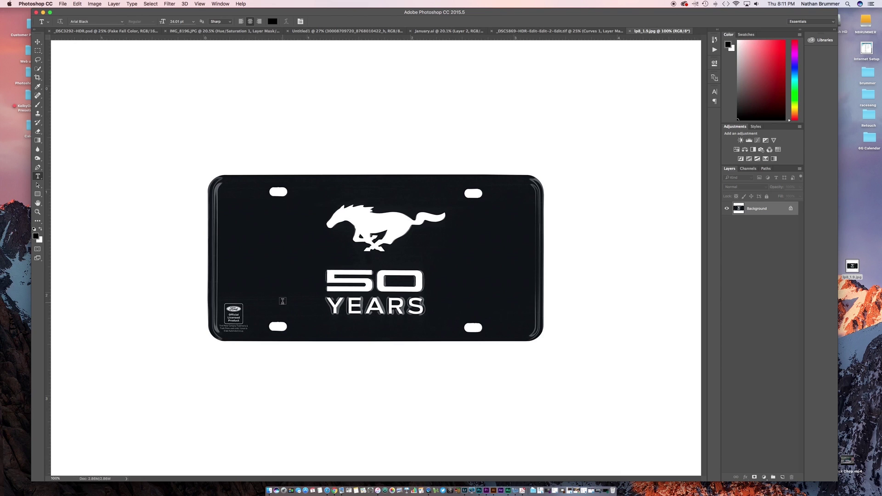
scroll(206, 188, down, 3)
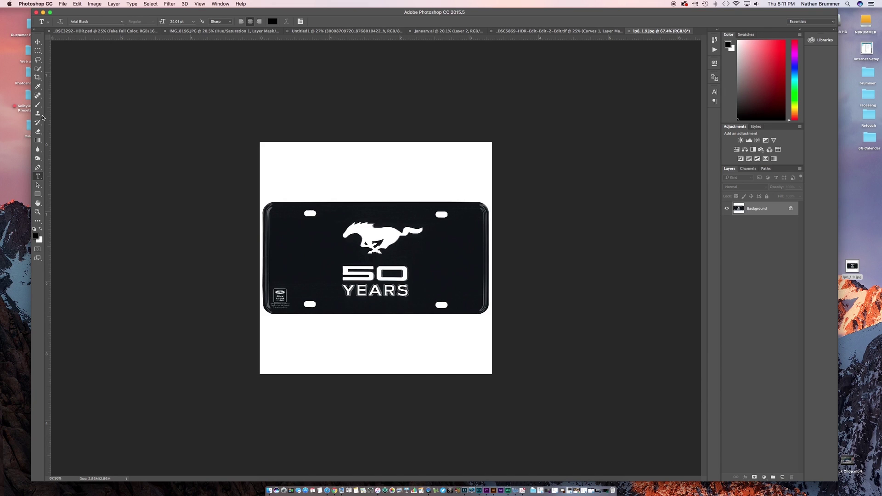
On a new layer, clone plate texture over the horse and the 50 with a larger brush.
click(782, 477)
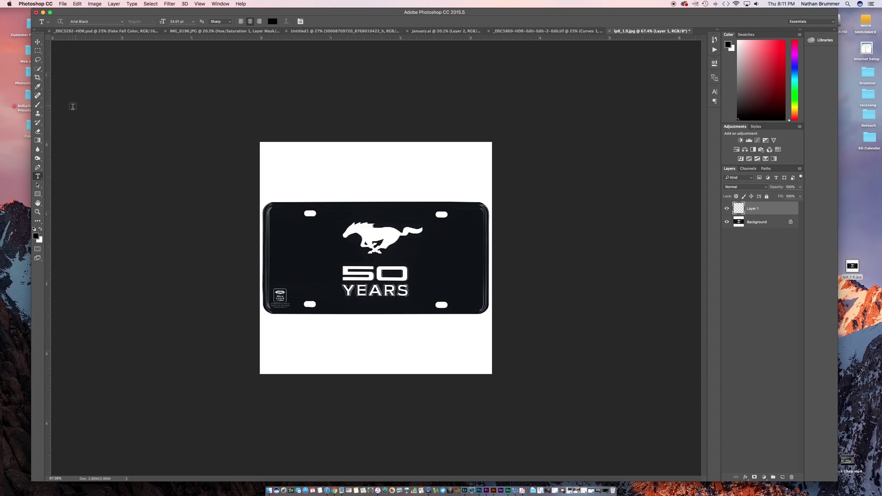
click(38, 114)
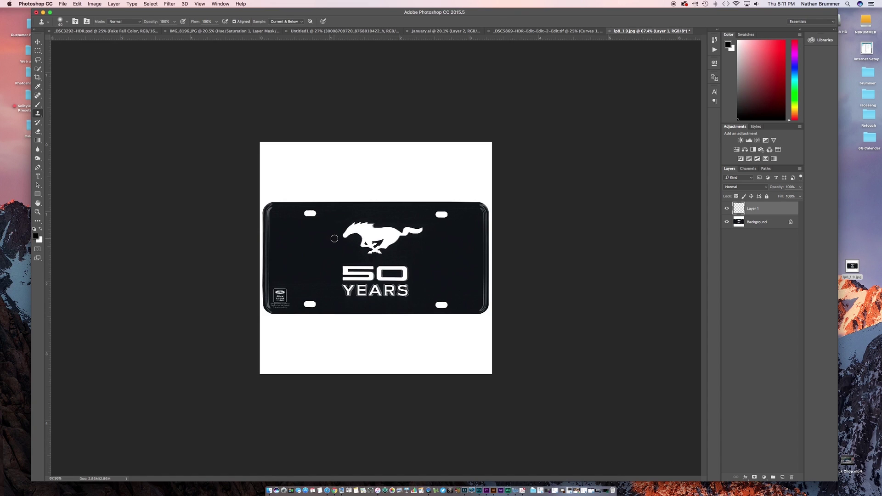
key(bracketright)
key(bracketright)
alt+click(334, 238)
mouse_move(351, 233)
mouse_down()
mouse_move(373, 251)
mouse_move(428, 240)
mouse_move(405, 236)
mouse_move(367, 267)
mouse_move(410, 270)
mouse_move(381, 270)
mouse_move(400, 276)
mouse_up()
key(bracketright)
key(bracketright)
key(bracketright)
alt+click(425, 243)
alt+click(435, 249)
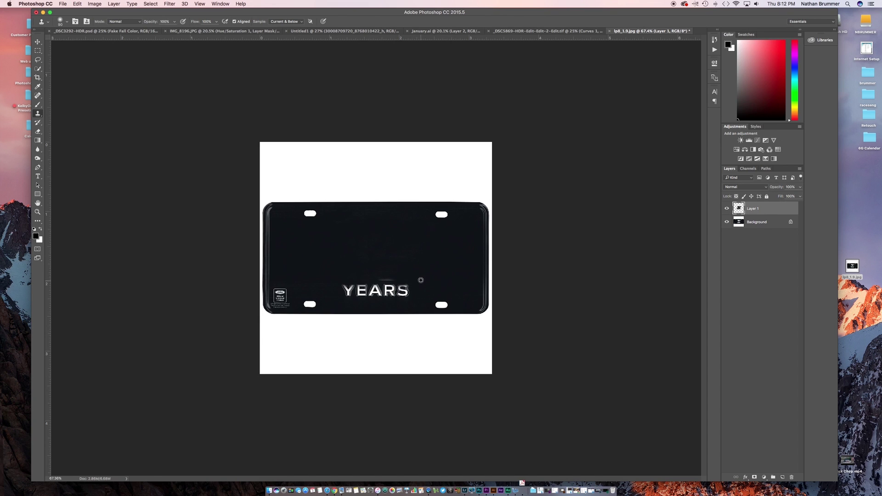
Clone out the YEARS lettering with resampled plate texture.
alt+click(420, 280)
mouse_move(406, 290)
mouse_down()
mouse_move(383, 285)
mouse_move(368, 296)
mouse_move(377, 295)
mouse_up()
key(super+z)
alt+click(439, 258)
mouse_move(405, 285)
mouse_down()
mouse_move(380, 286)
mouse_move(405, 286)
mouse_move(340, 283)
mouse_up()
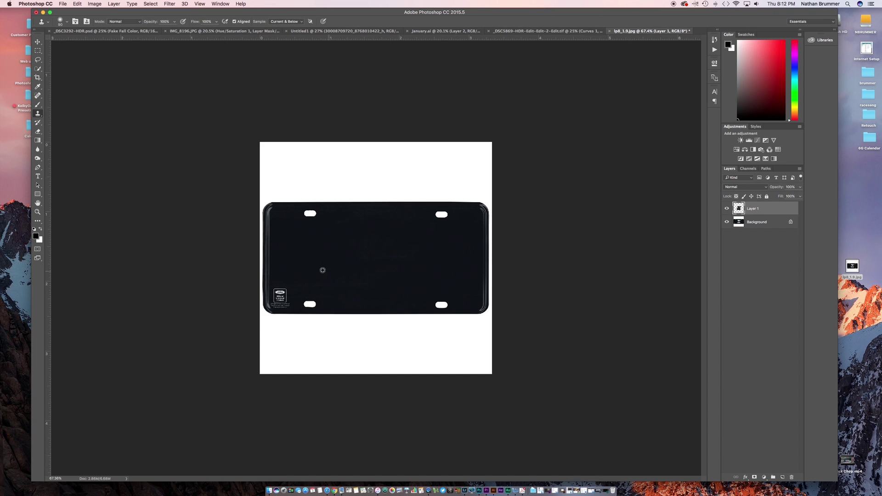
With a smaller brush, clone over the four mounting holes.
key(bracketleft)
key(bracketleft)
key(bracketleft)
key(bracketleft)
alt+click(311, 235)
drag(309, 214, 307, 214)
alt+click(431, 239)
drag(436, 217, 450, 214)
alt+click(426, 278)
mouse_move(438, 302)
mouse_down()
mouse_move(447, 305)
mouse_move(437, 305)
mouse_up()
alt+click(323, 283)
drag(319, 300, 307, 303)
key(super+z)
Undo a stray right-edge stroke and toggle the background to inspect the clone layer.
drag(477, 236, 477, 261)
key(super+z)
click(727, 209)
click(727, 209)
click(727, 222)
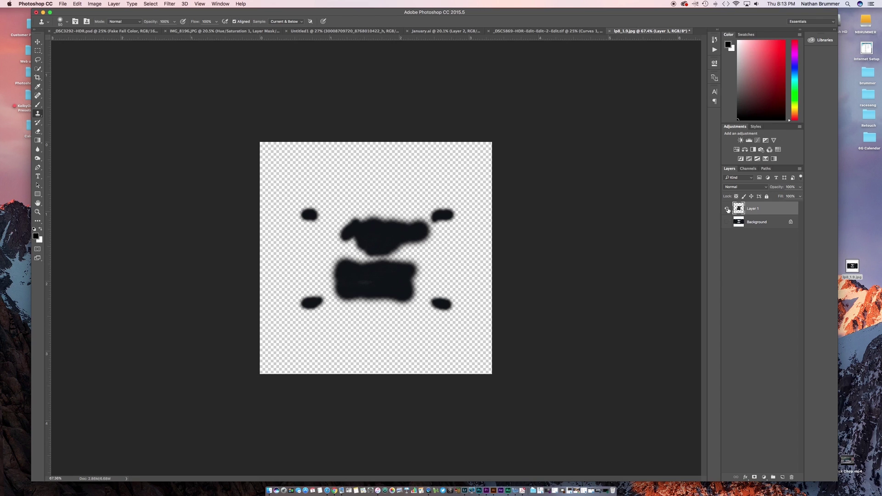
click(727, 223)
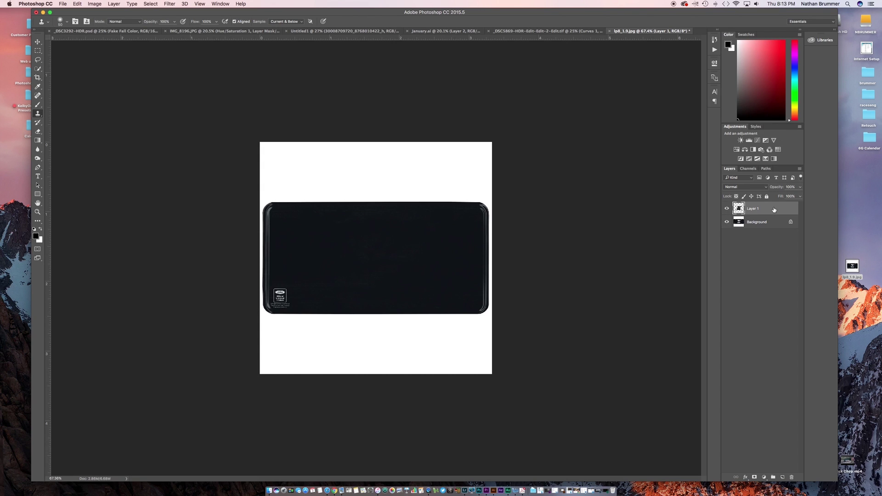
Type the creator's @ handle in white on the plate and select the line.
key(t)
click(354, 249)
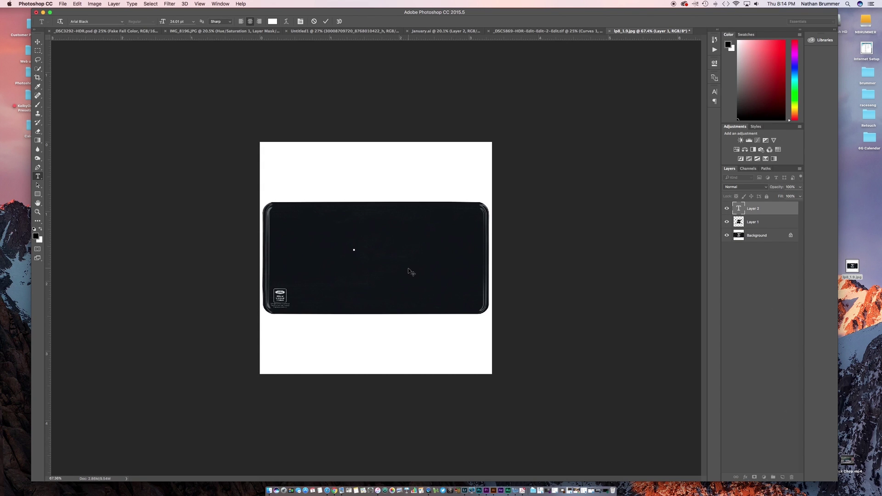
click(273, 22)
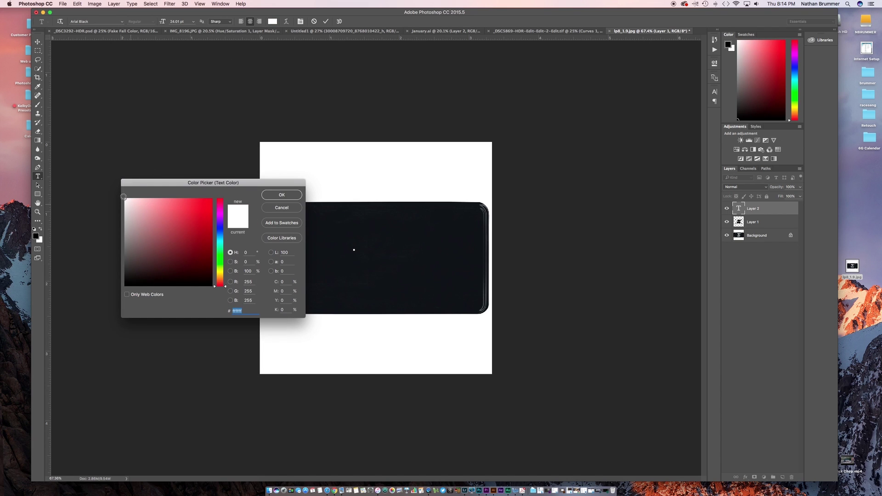
click(294, 196)
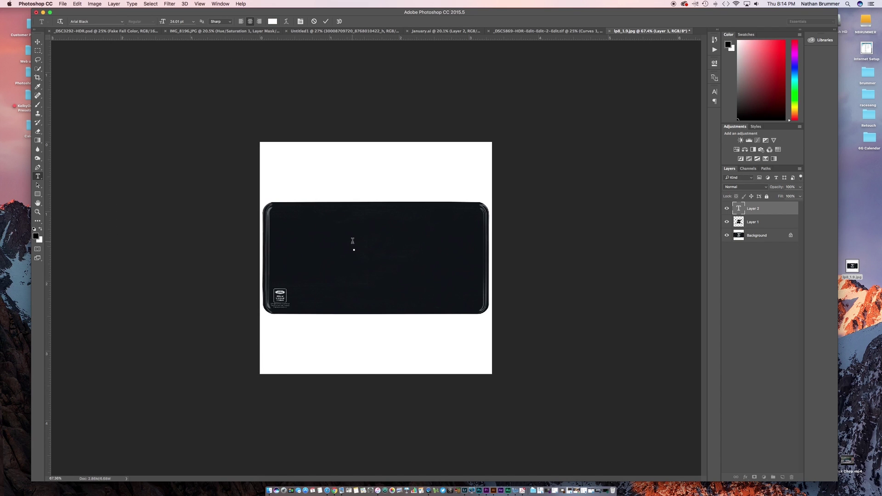
text(@)
text(NA)
text(THAN)
text(BRUMMER)
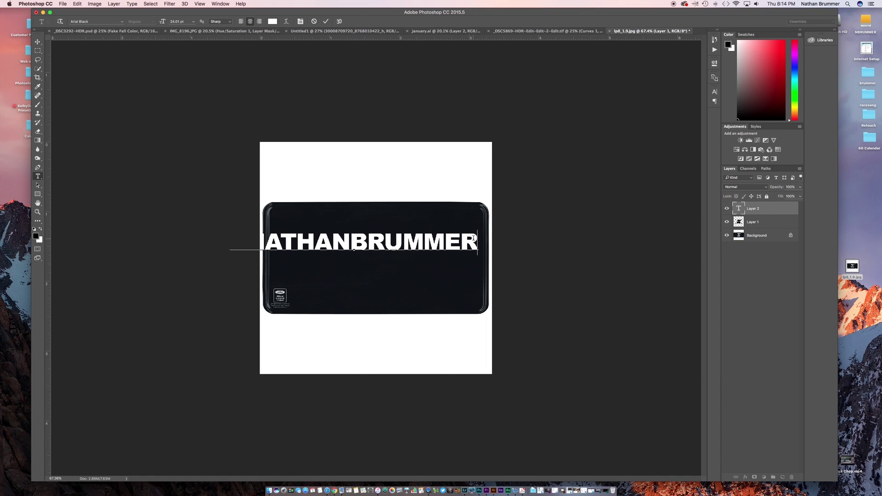
drag(478, 240, 217, 249)
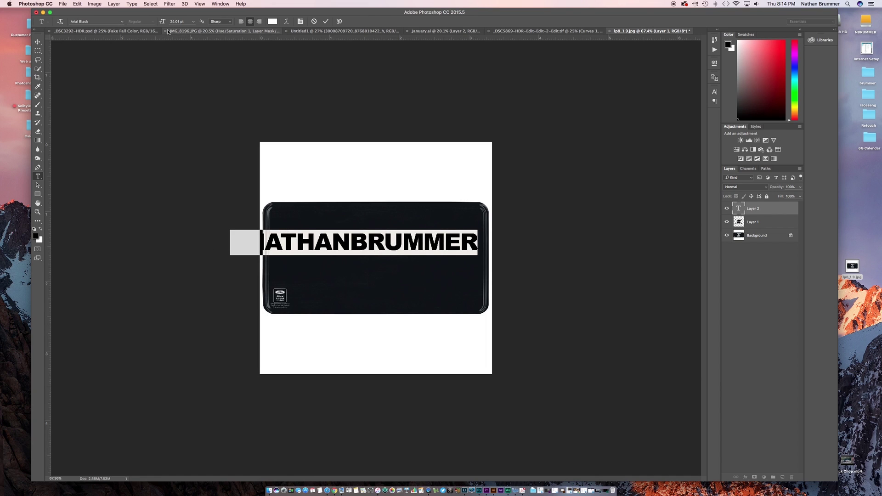
Switch the selected text's font to Avengeance Heroic Avenger.
click(87, 22)
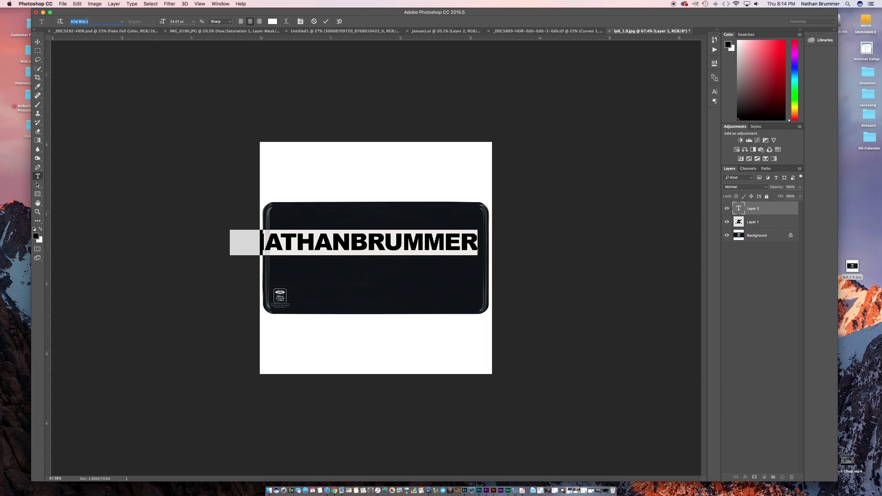
text(Hum)
text(Mus)
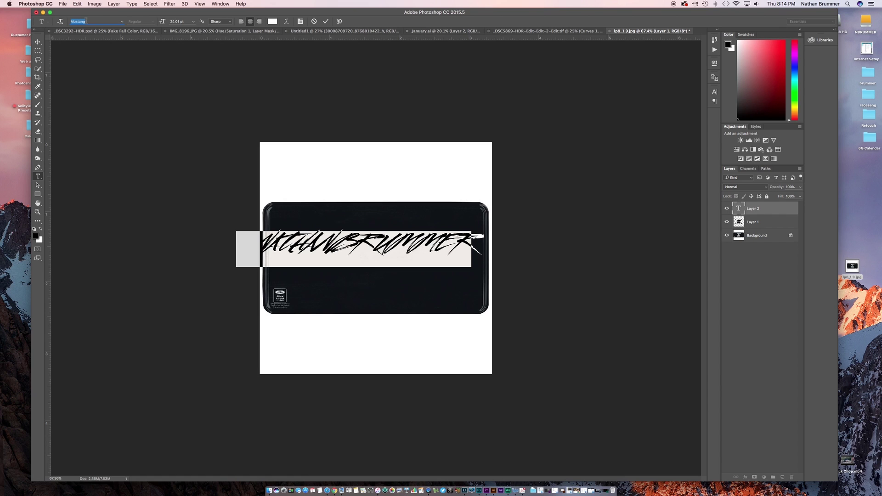
text(Helvetica)
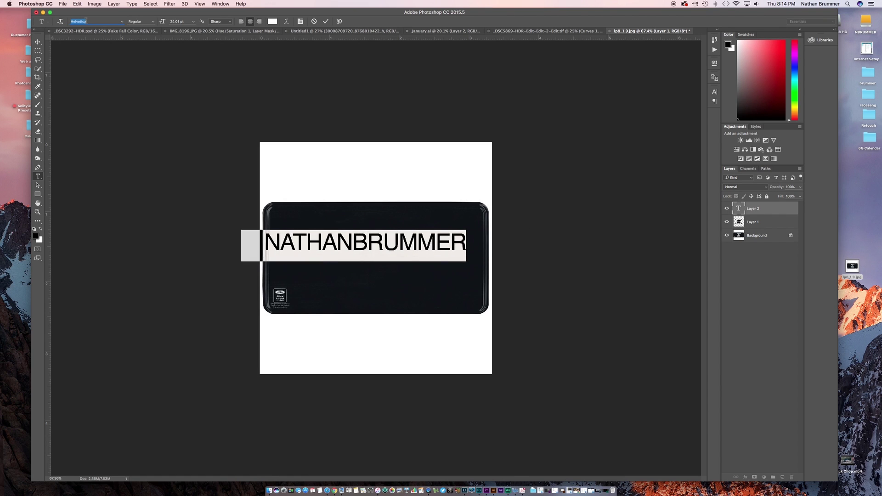
scroll(86, 21, down, 4)
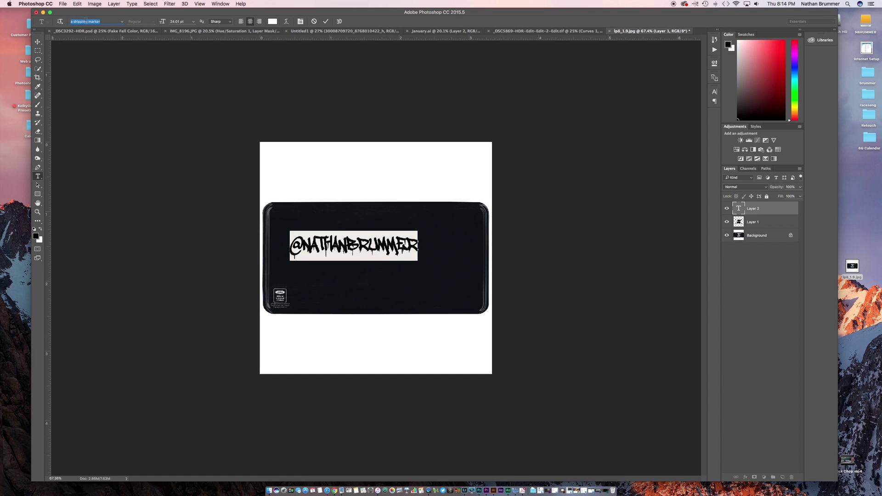
scroll(86, 22, down, 6)
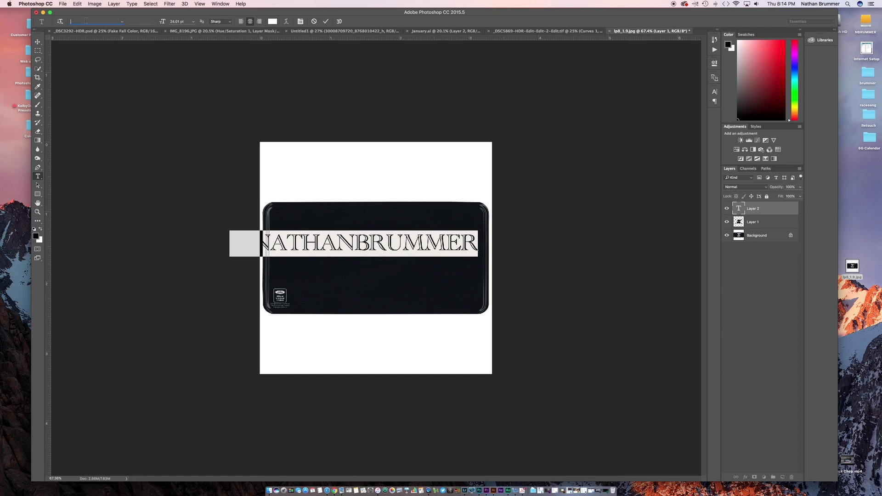
scroll(86, 21, down, 5)
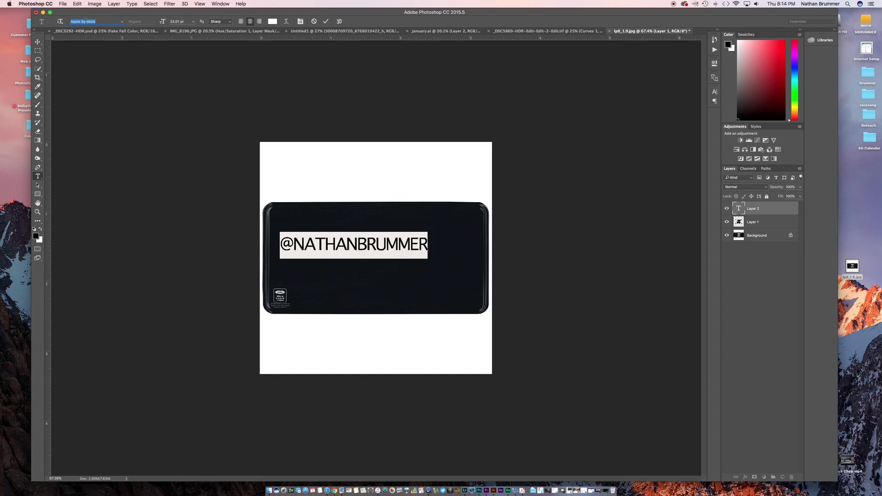
scroll(85, 21, down, 4)
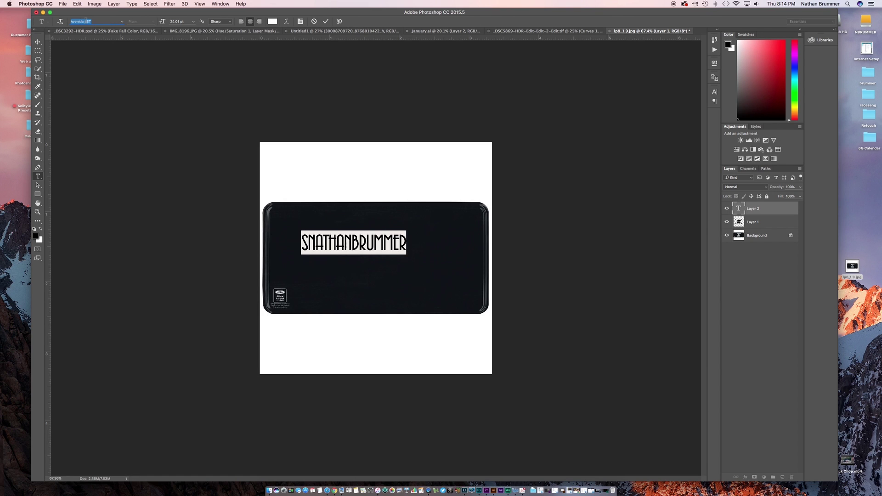
scroll(85, 21, down, 1)
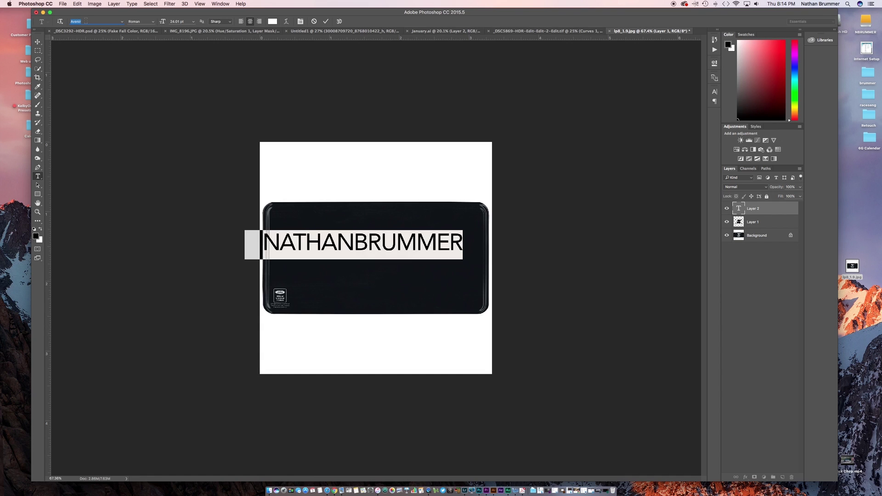
scroll(86, 21, down, 1)
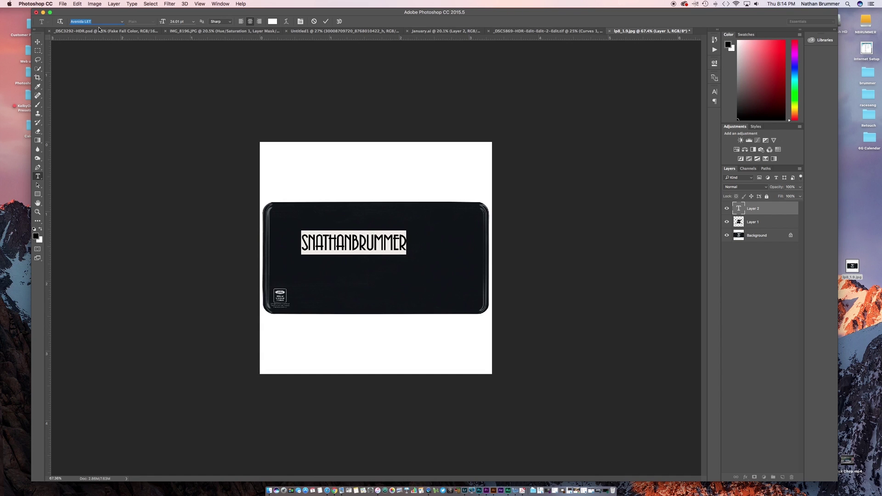
key(Up)
key(Up)
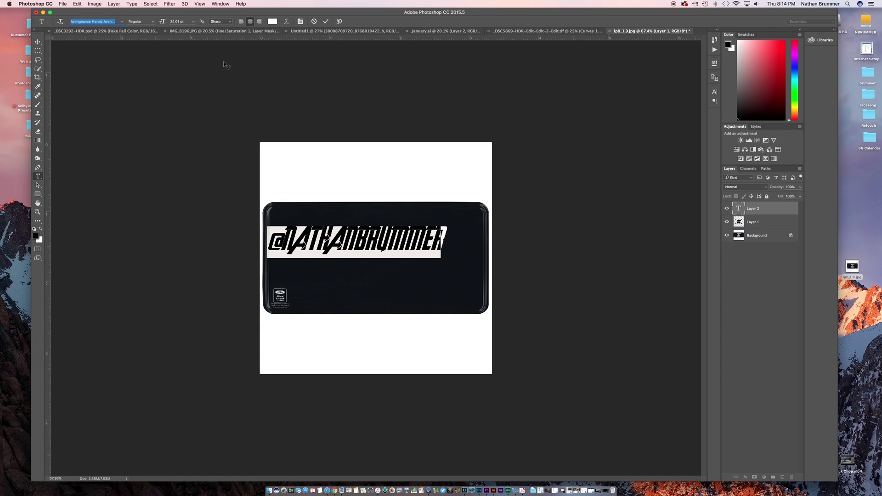
click(308, 251)
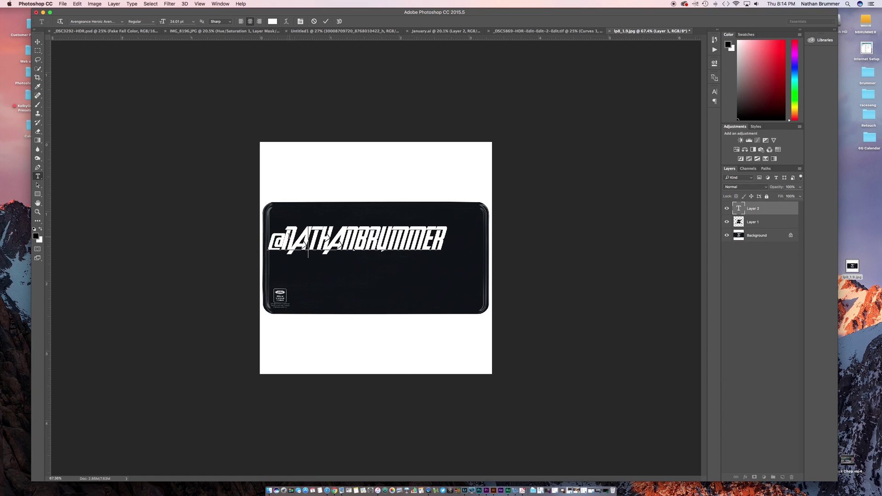
Retype the name after the @ sign in the new font.
mouse_move(286, 235)
mouse_down()
mouse_move(436, 238)
mouse_move(282, 231)
mouse_up()
key(BackSpace)
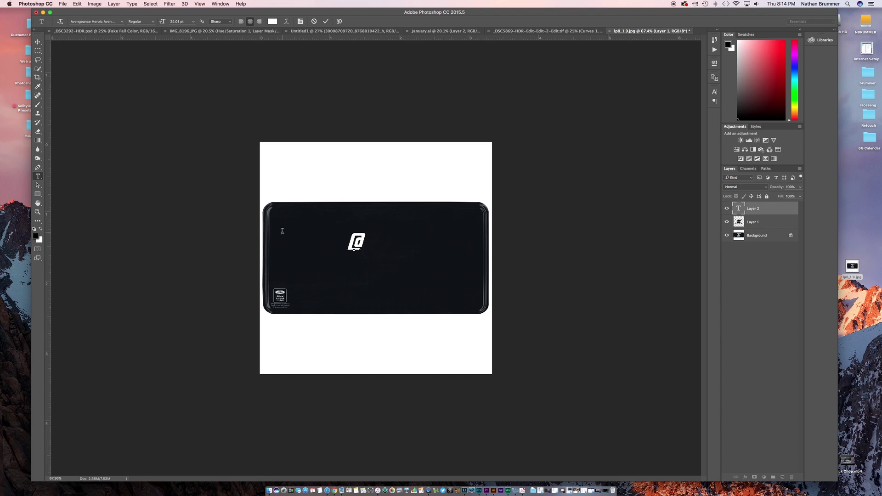
text(NATHANBRUMMER)
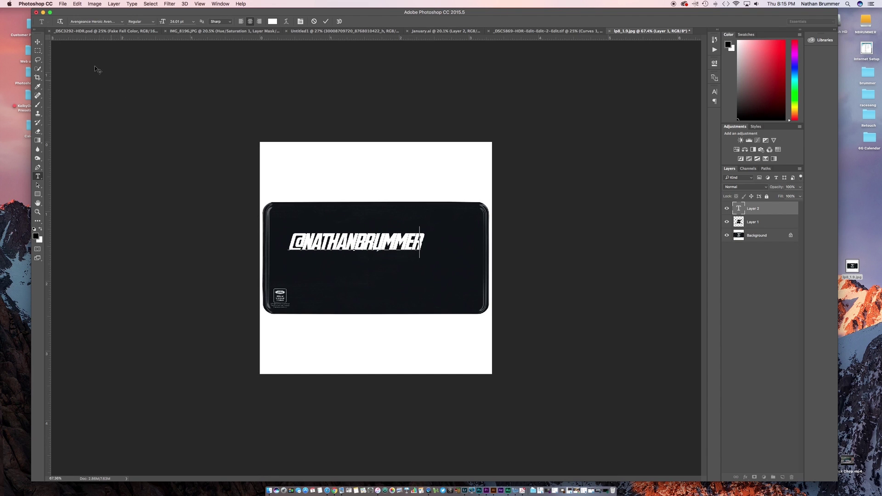
Widen the letter spacing of the whole handle text.
click(38, 42)
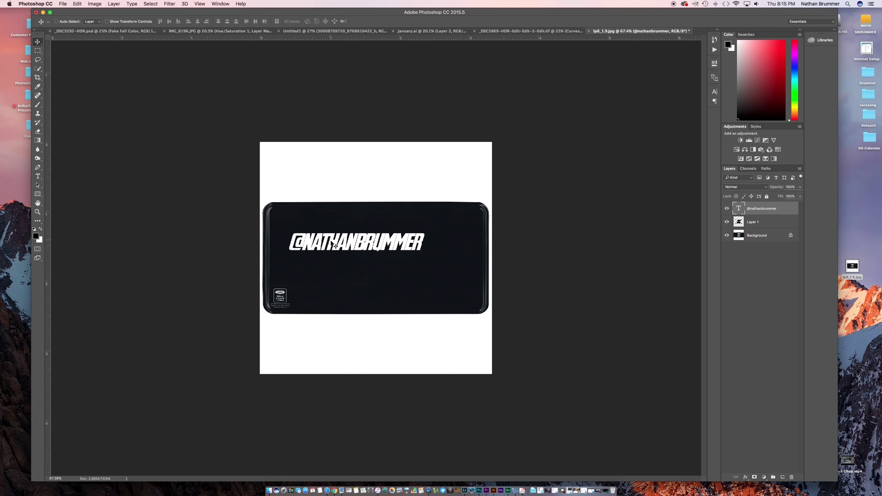
click(38, 176)
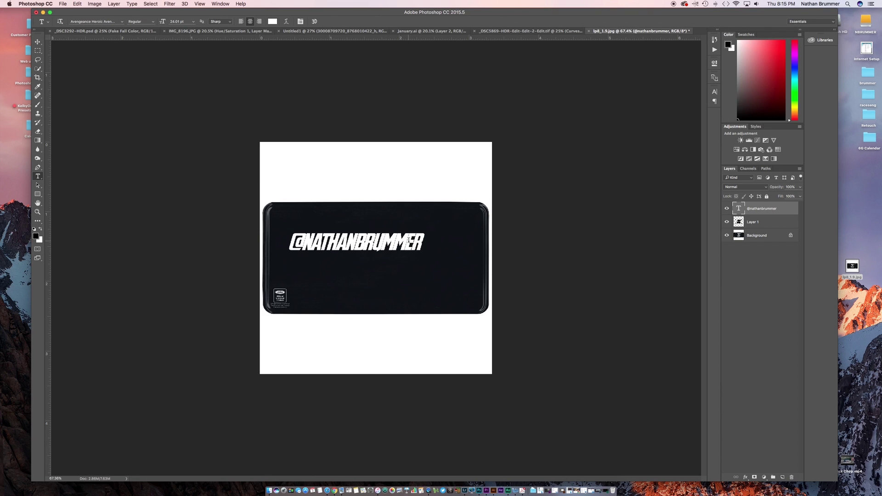
double_click(409, 240)
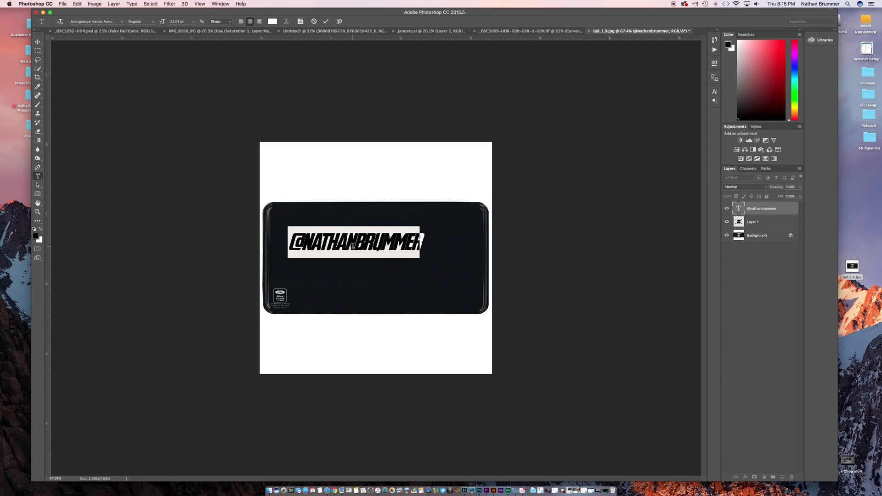
key(alt+Right)
key(alt+Right)
key(alt+Right)
key(alt+Right)
key(alt+Right)
key(alt+Right)
key(alt+Right)
key(alt+Right)
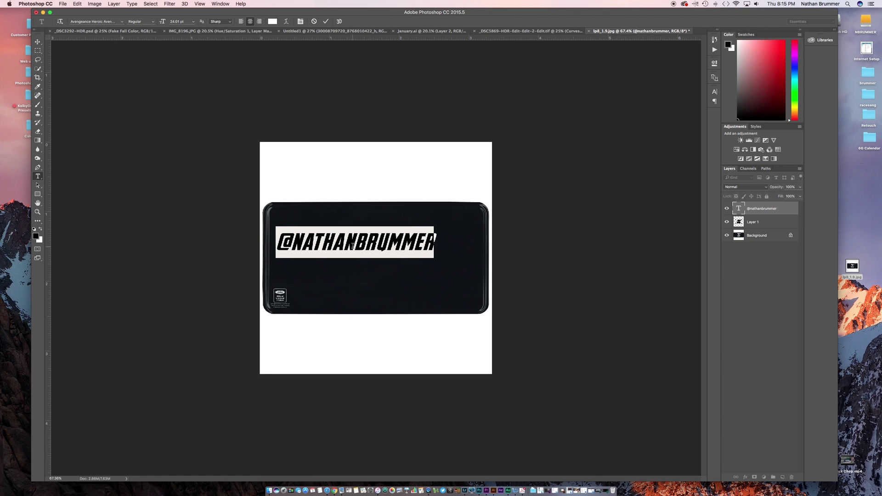
key(BackSpace)
key(ctrl+z)
Nudge the text right and scale it to about 121% across the plate.
click(38, 42)
drag(361, 246, 376, 261)
key(super+t)
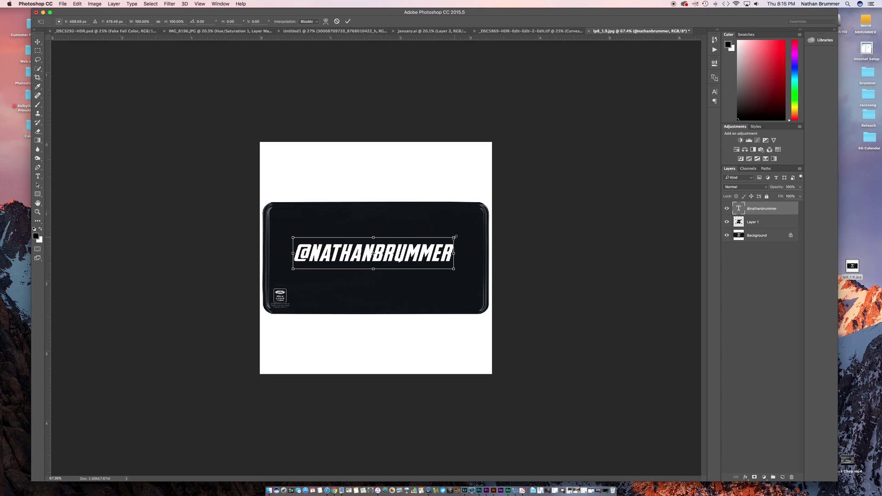
drag(454, 237, 471, 217)
key(Return)
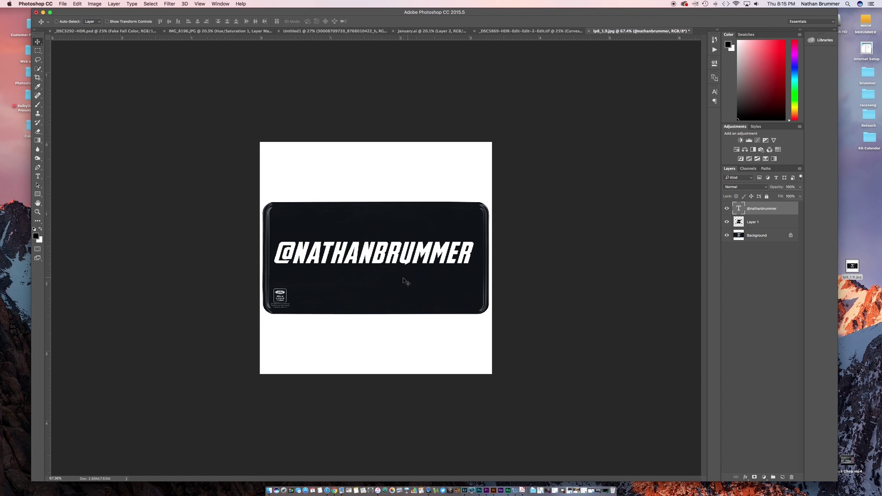
Turn on Bevel & Emboss with Chisel Soft technique, Up direction and Outer Bevel style.
double_click(785, 208)
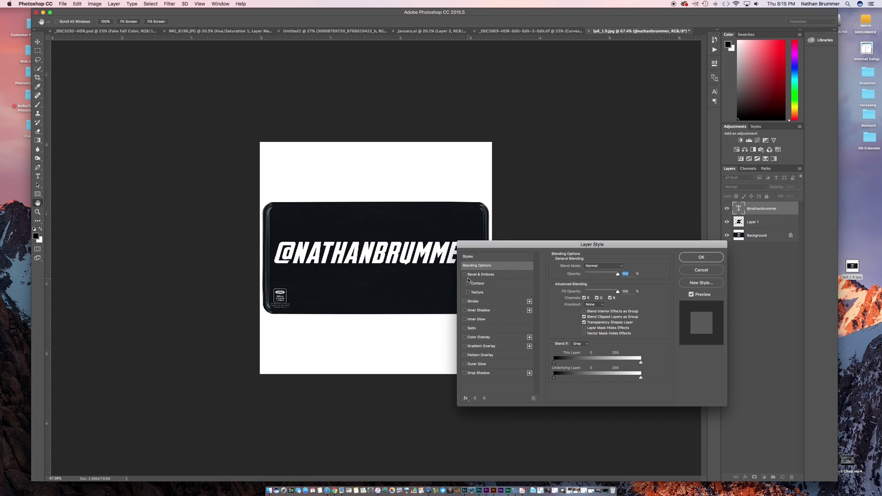
drag(481, 248, 519, 232)
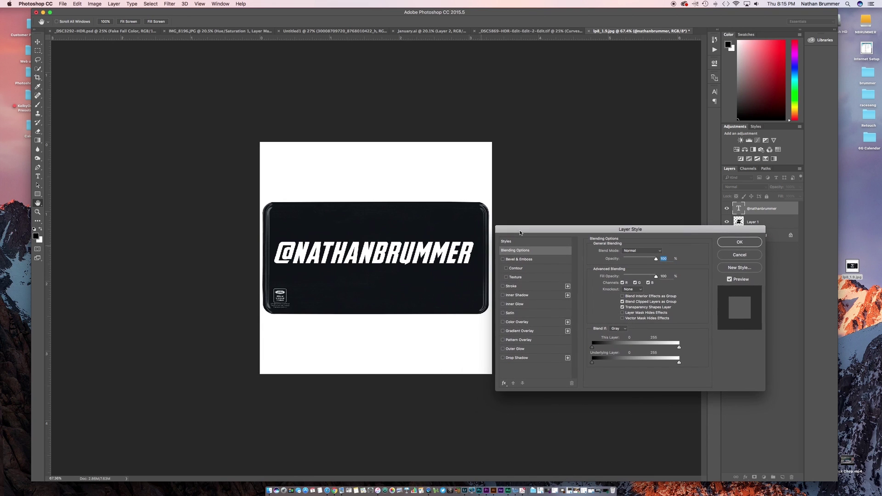
click(503, 260)
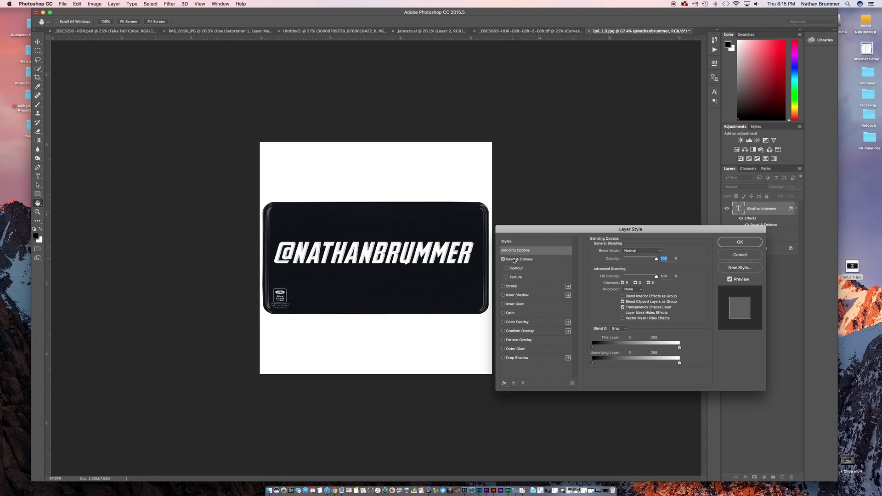
click(516, 260)
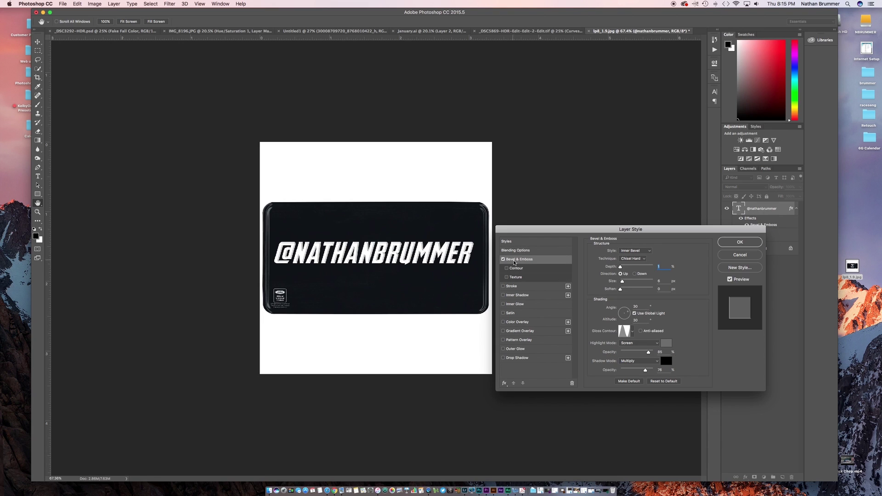
click(644, 261)
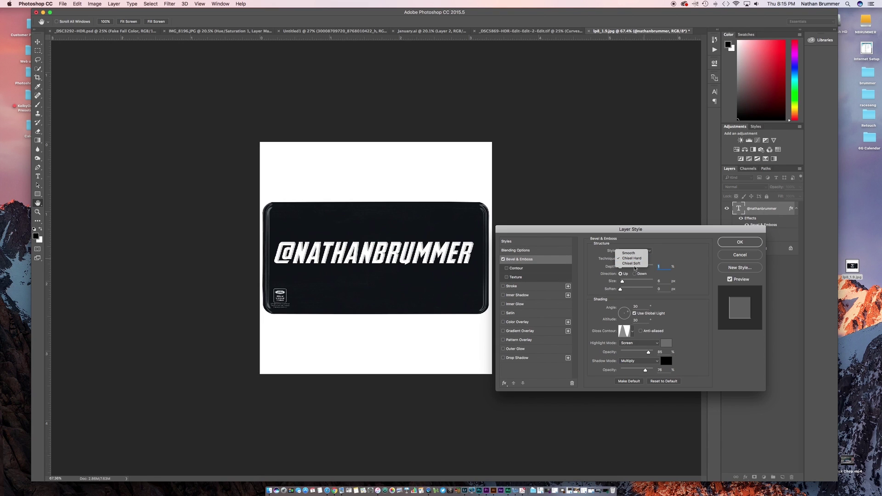
click(635, 264)
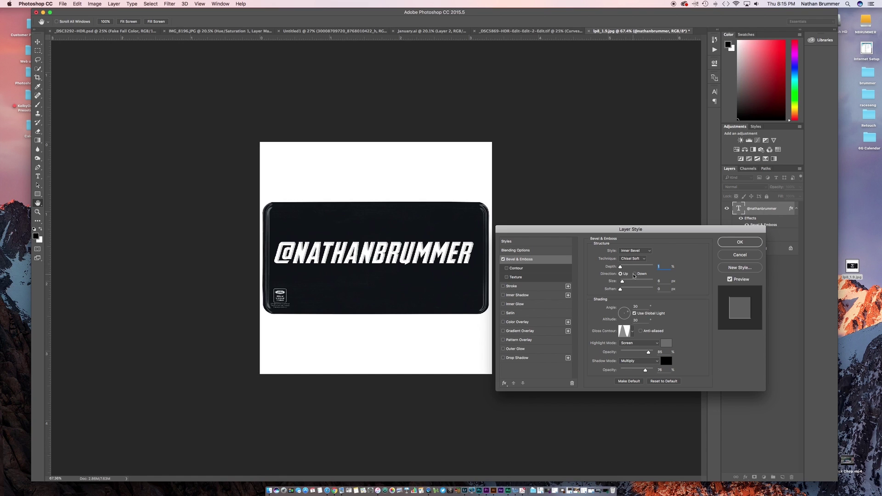
click(635, 274)
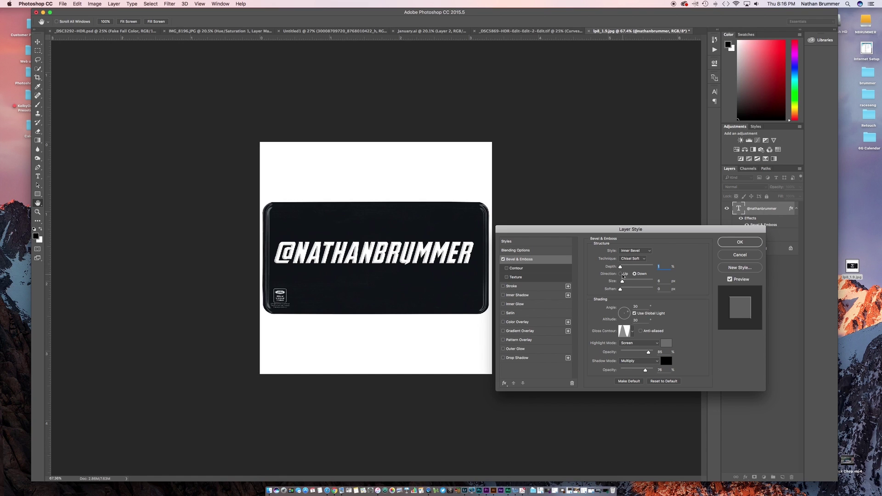
click(620, 274)
click(635, 250)
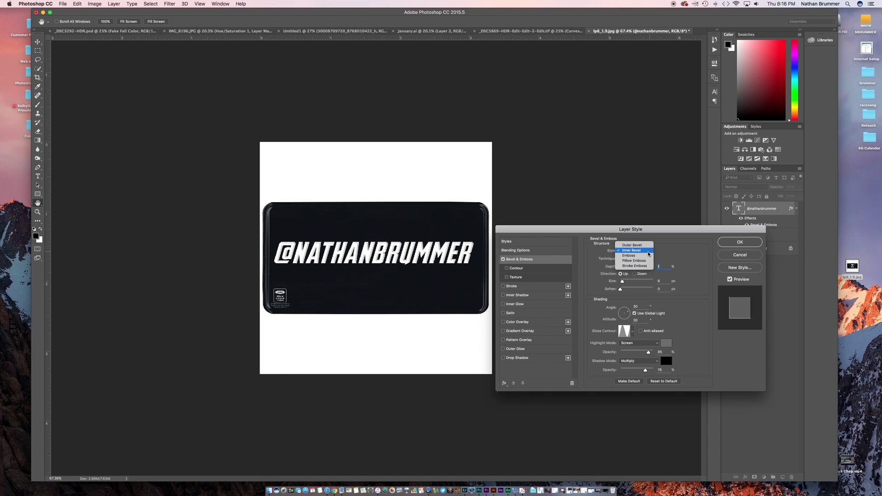
click(635, 246)
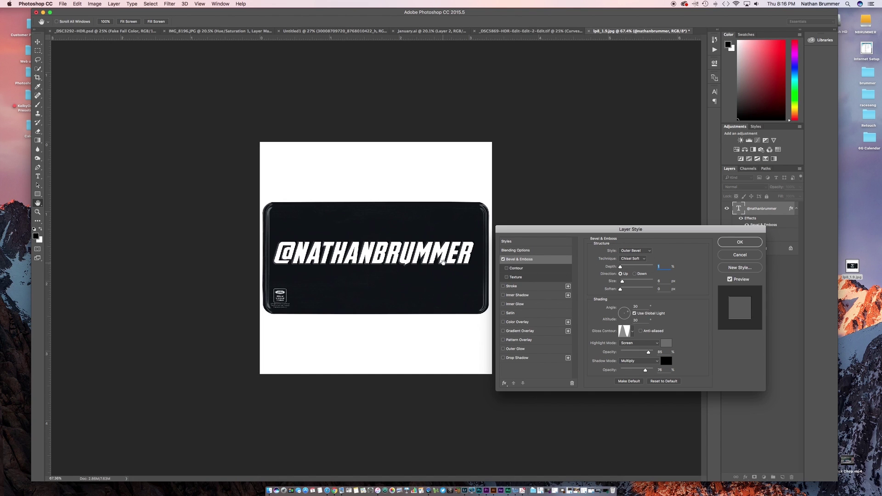
Set the bevel size to 6 px and apply the style.
super+click(440, 263)
scroll(440, 263, up, 3)
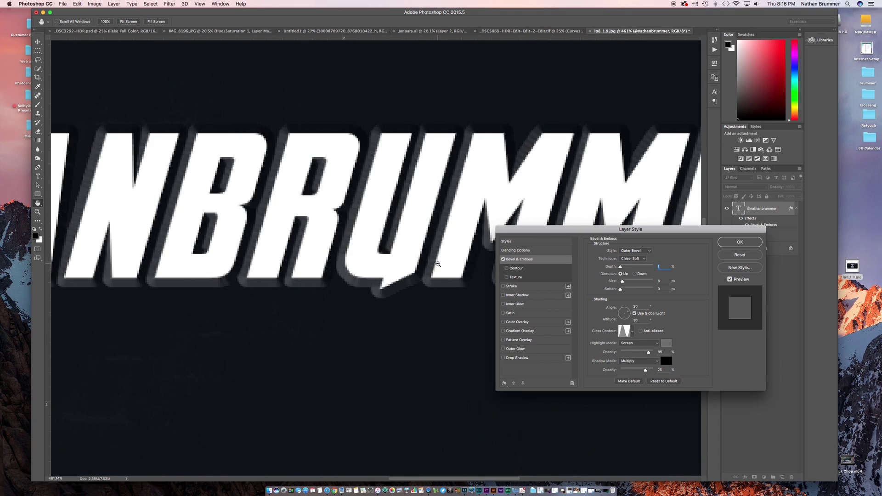
scroll(415, 272, down, 4)
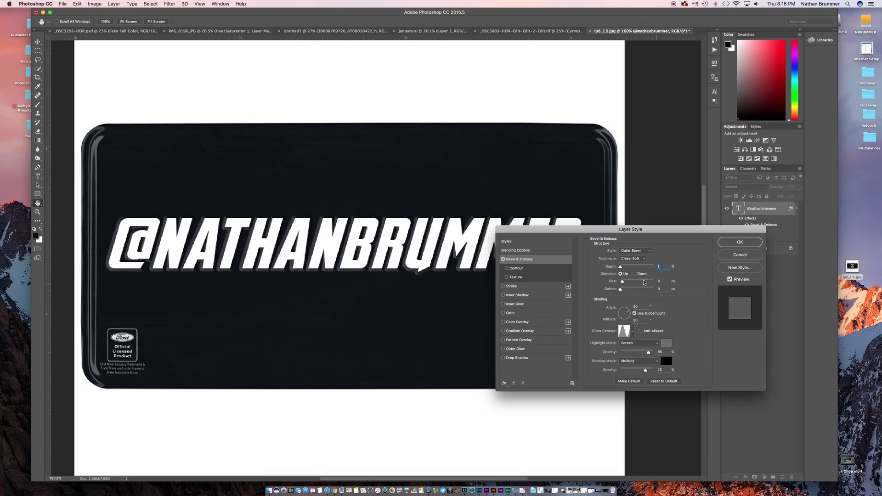
click(623, 284)
drag(623, 283, 622, 284)
click(728, 244)
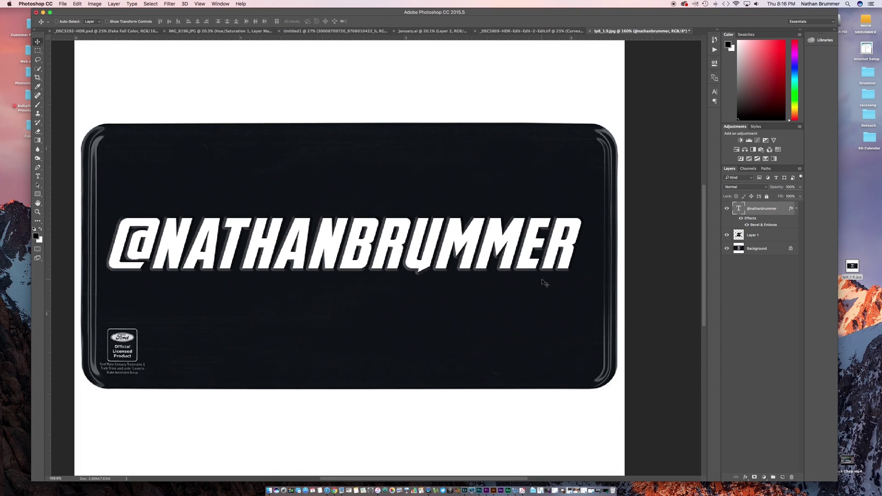
Quick-select the black plate on the Background layer, then invert to the white surround.
key(super+minus)
key(super+minus)
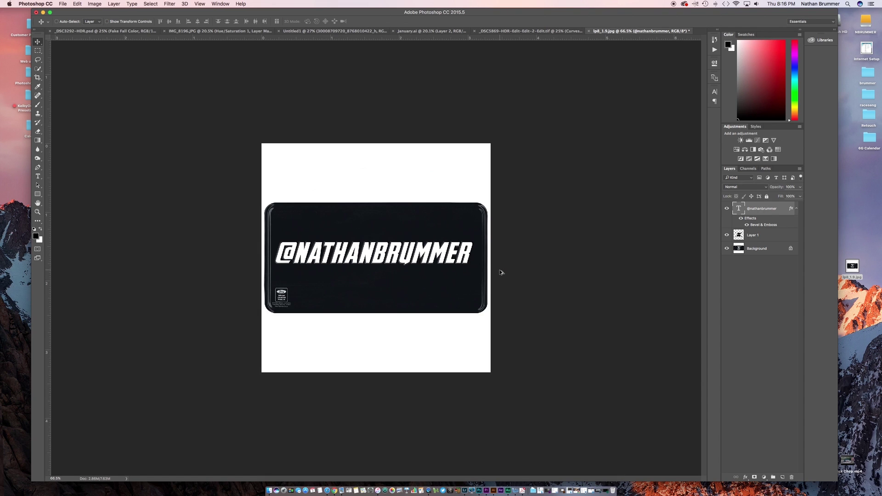
click(746, 252)
key(w)
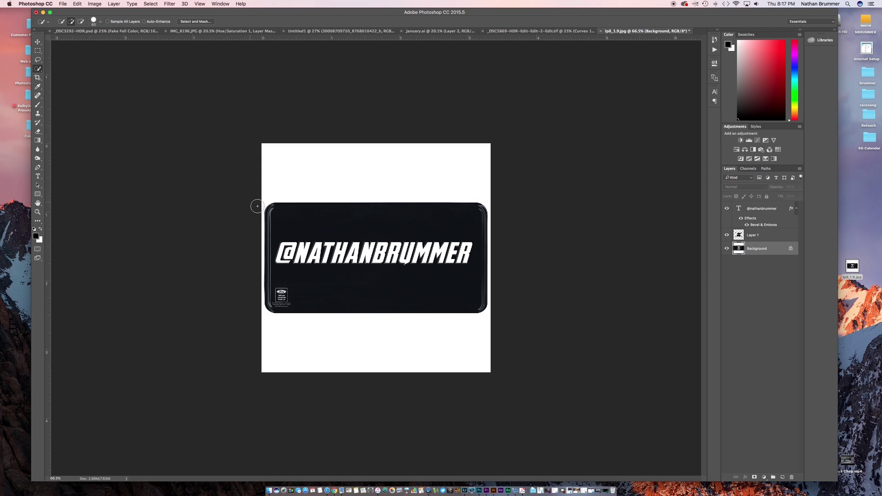
mouse_move(277, 209)
mouse_down()
mouse_move(460, 214)
mouse_move(452, 224)
mouse_move(412, 235)
mouse_move(363, 233)
mouse_move(385, 240)
mouse_move(376, 251)
mouse_move(407, 273)
mouse_move(402, 283)
mouse_move(287, 295)
mouse_move(440, 301)
mouse_up()
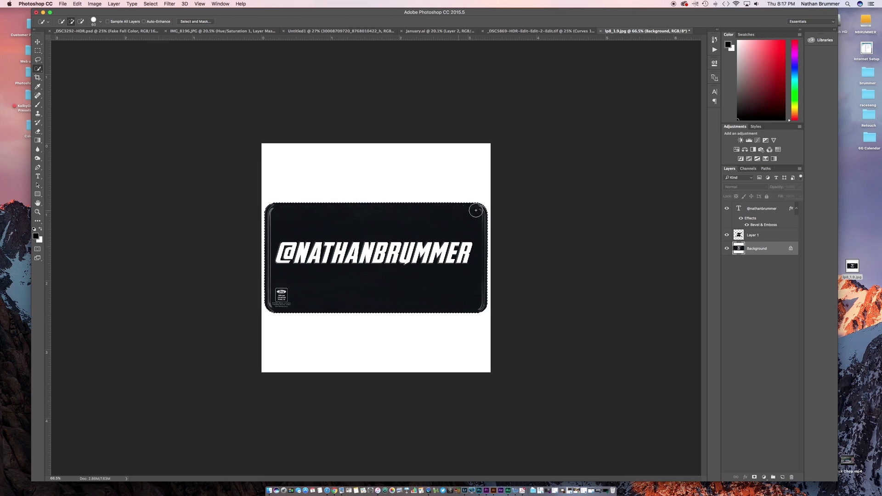
click(151, 4)
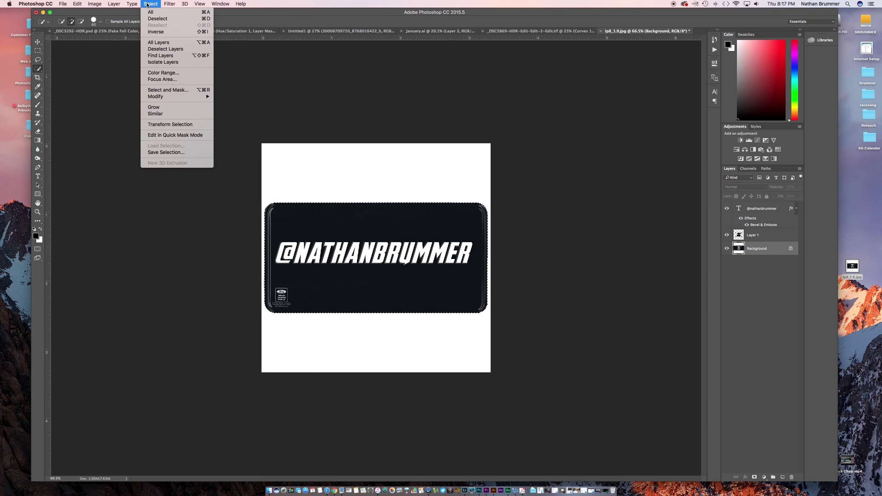
click(154, 32)
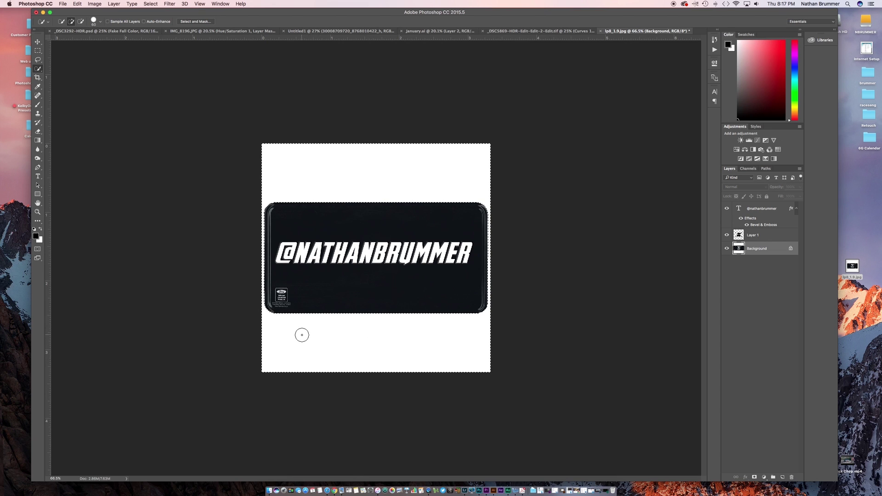
Unlock the Background into Layer 0, delete the white surround and deselect.
click(791, 249)
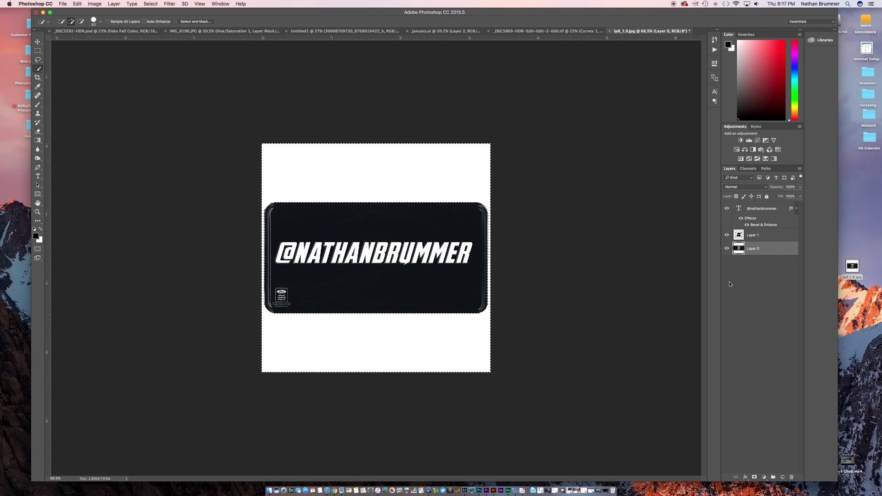
key(BackSpace)
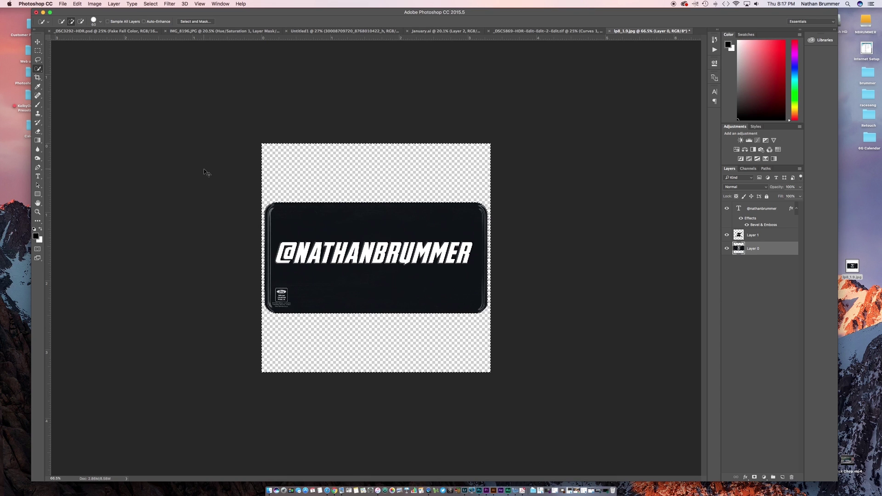
key(super+d)
Crop the canvas top and bottom down to the plate.
click(37, 77)
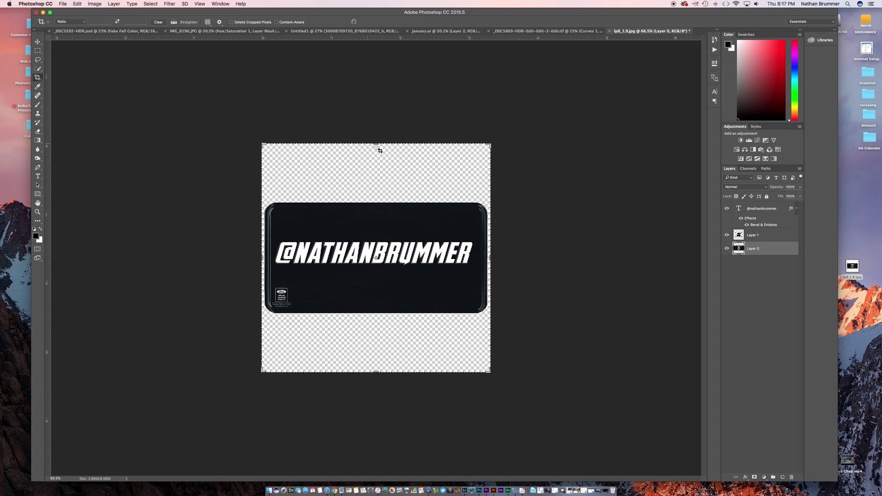
drag(376, 144, 370, 172)
drag(377, 345, 382, 316)
key(Return)
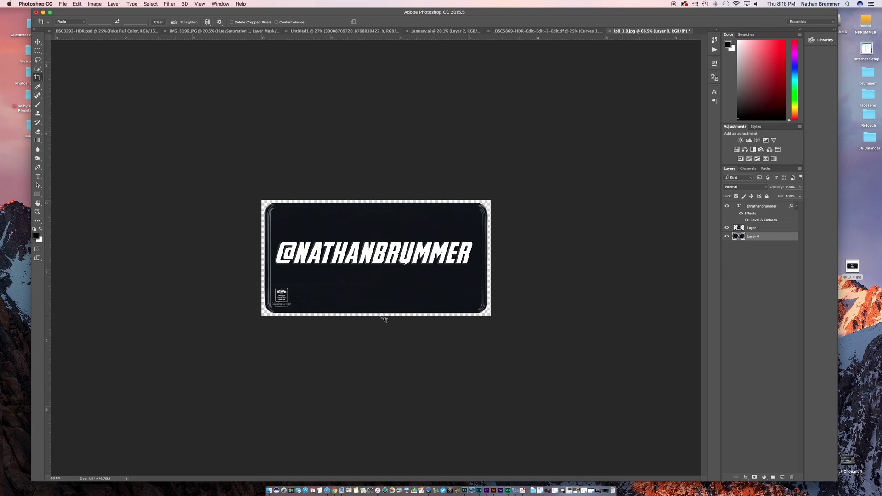
Create a merged Layer 2 of all visible layers, hide the text layer and compare.
click(754, 207)
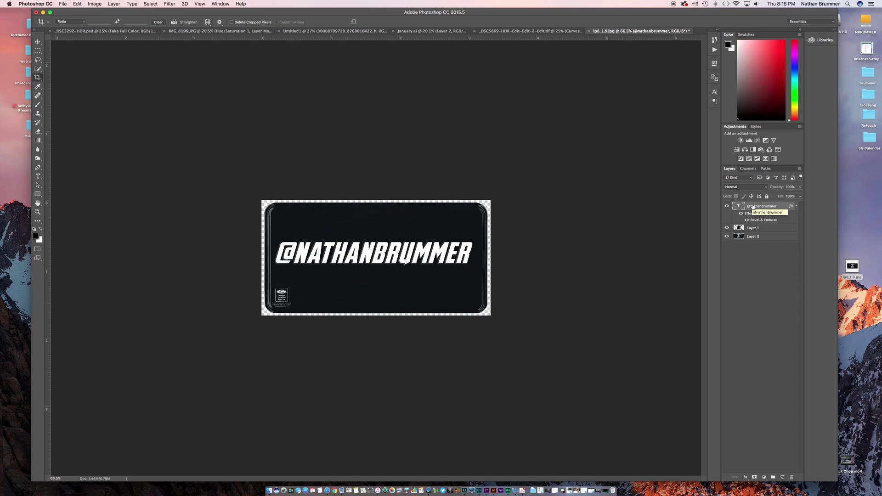
key(super+alt+shift+e)
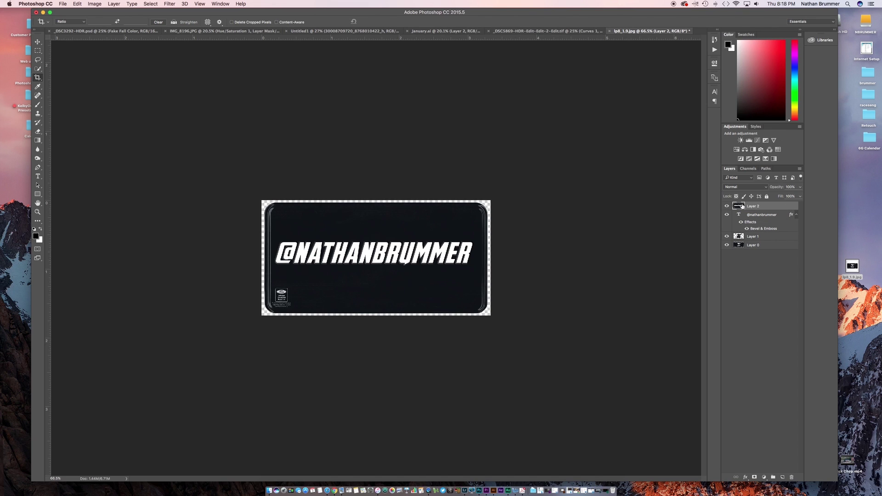
click(726, 215)
click(727, 207)
click(727, 207)
click(727, 206)
click(727, 207)
click(726, 207)
click(726, 207)
click(63, 3)
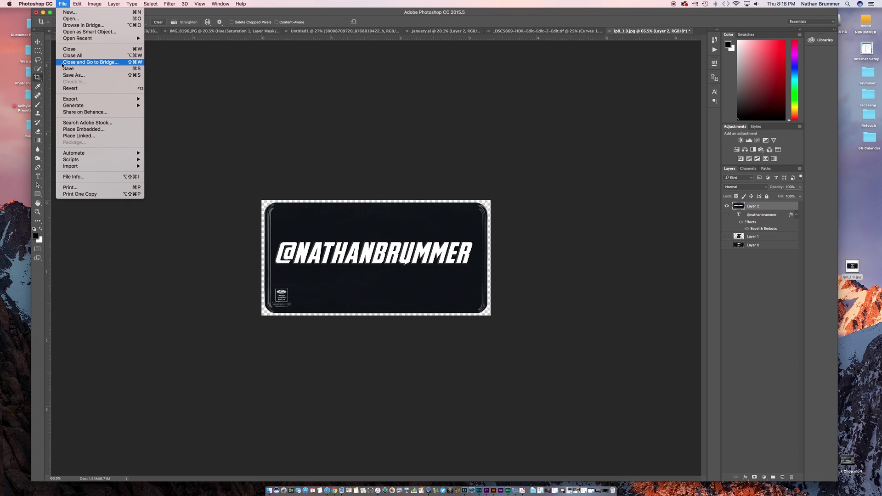
Save as PNG named Plate on the desktop and preview Plate.png.
click(74, 75)
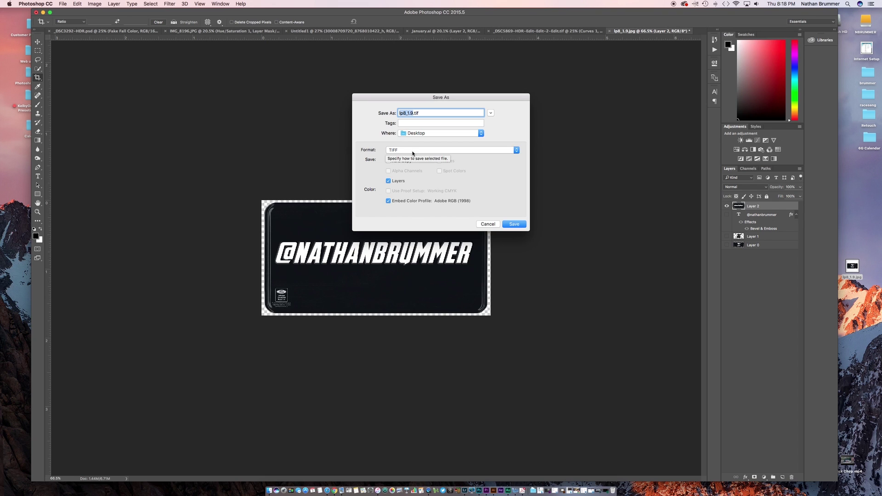
click(413, 152)
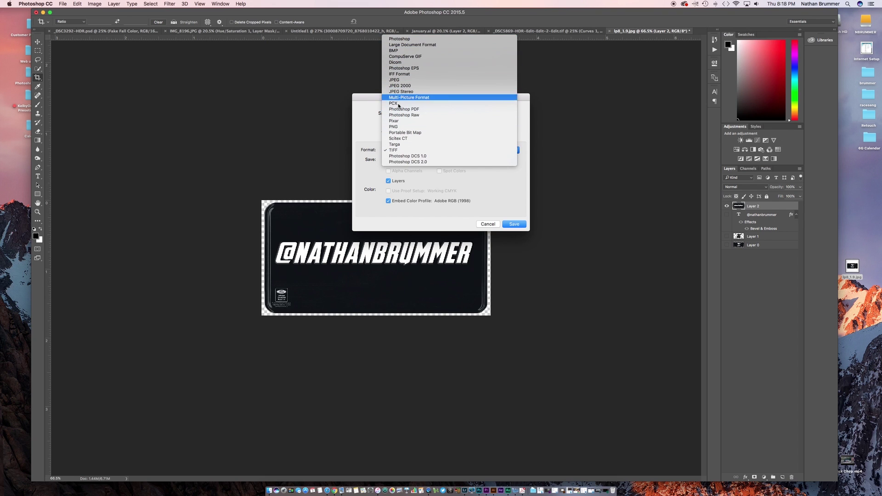
click(399, 127)
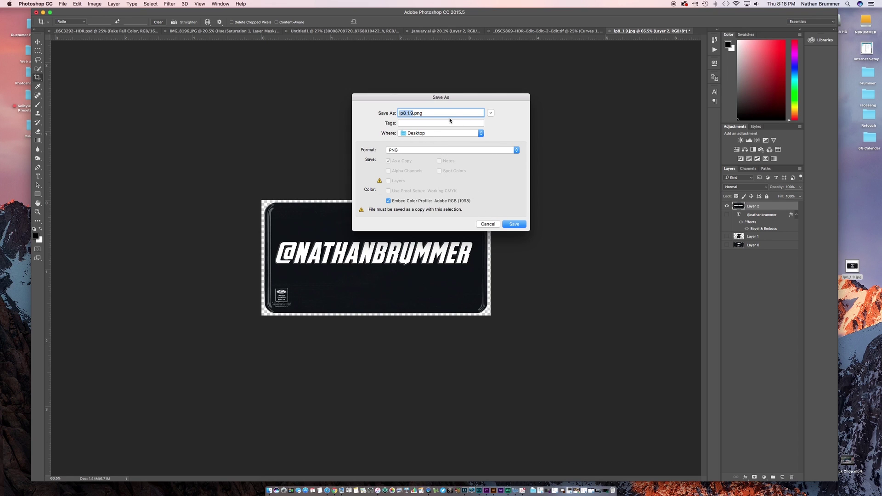
text(Plate)
click(513, 223)
key(Return)
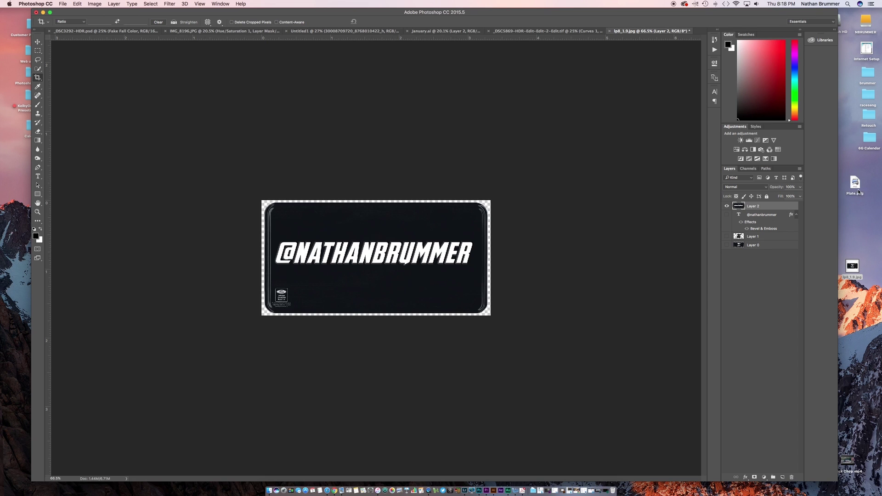
double_click(858, 190)
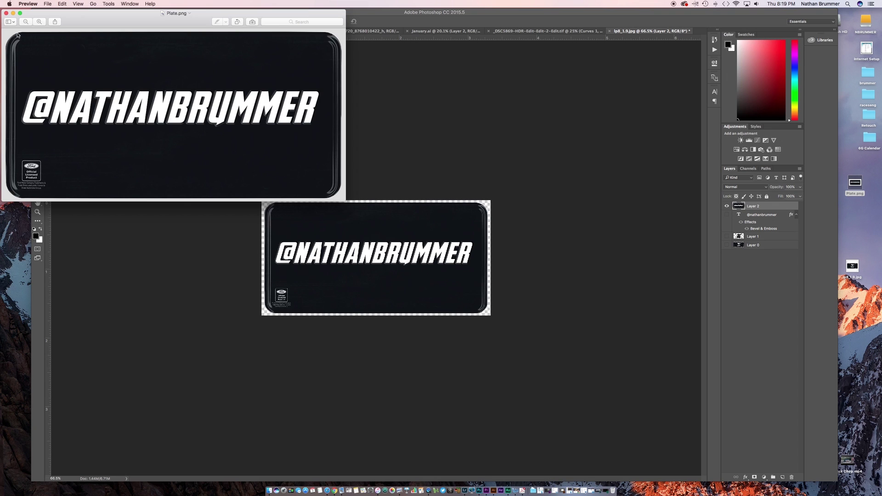
Place Plate.png into the car photo as a Plate layer and compare its visibility.
click(6, 13)
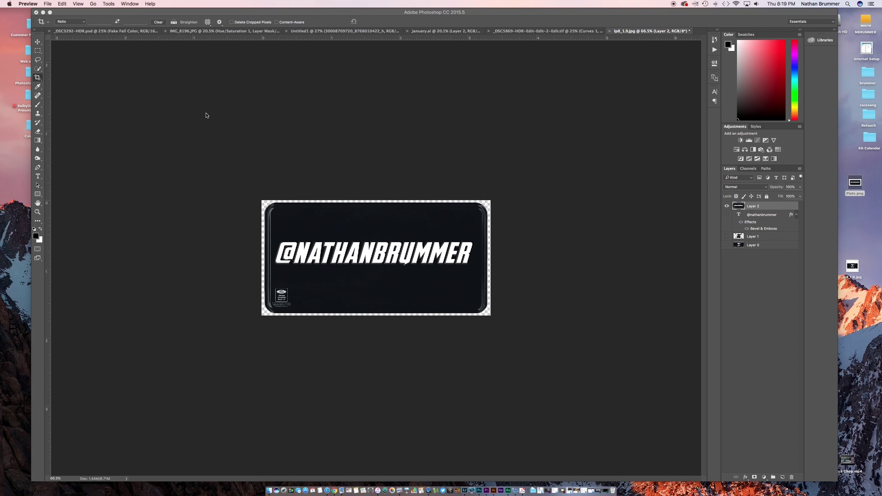
click(549, 31)
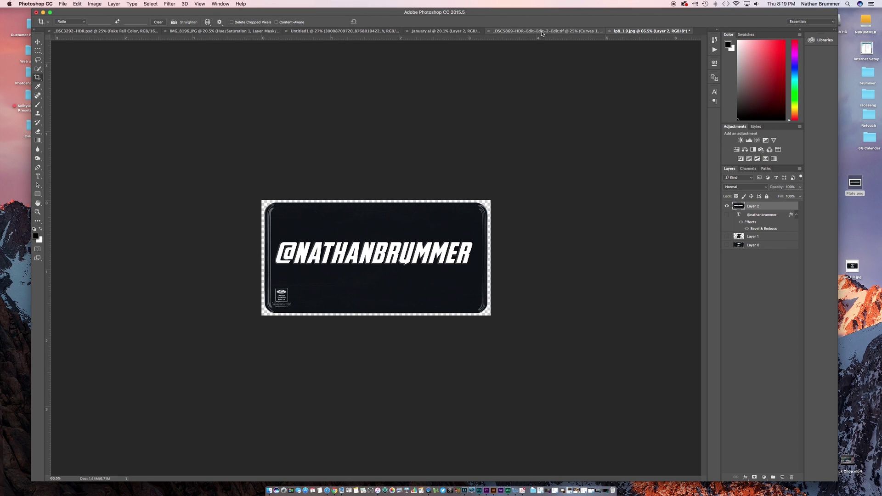
click(542, 31)
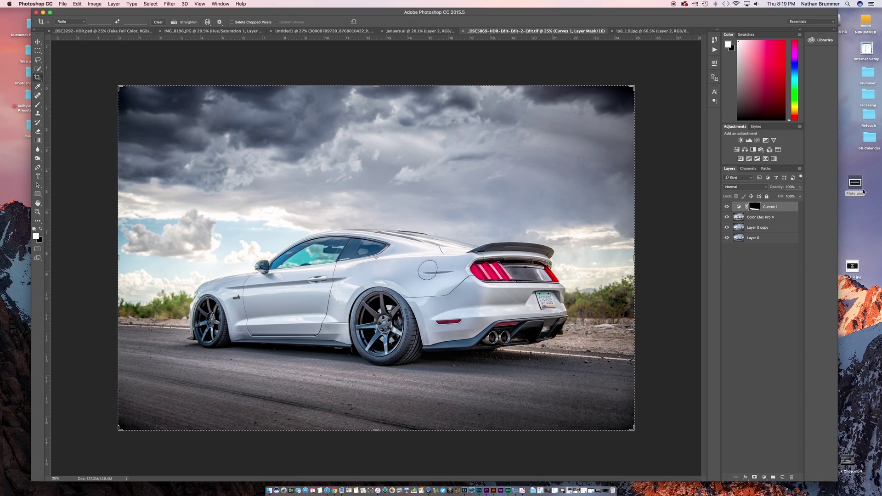
drag(858, 183, 512, 307)
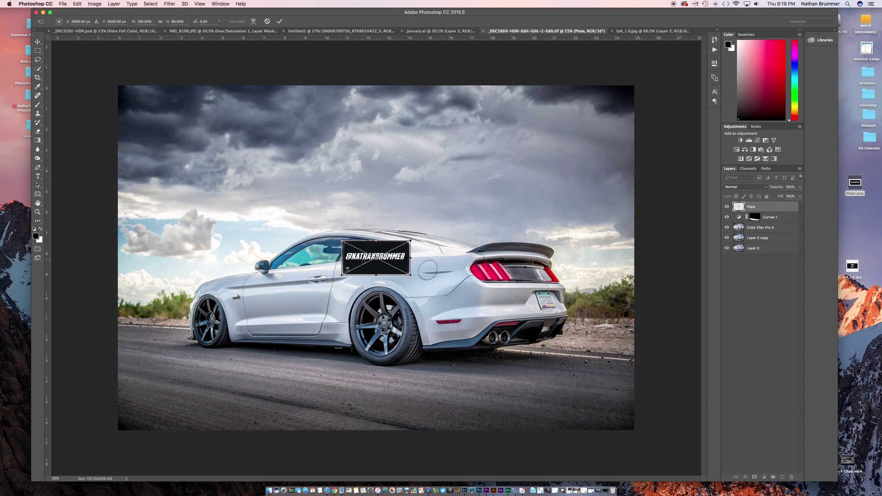
key(Return)
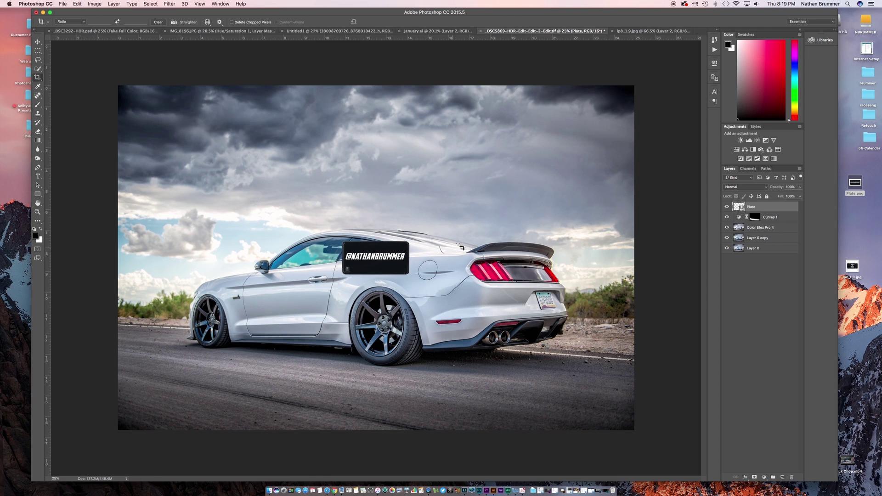
click(726, 207)
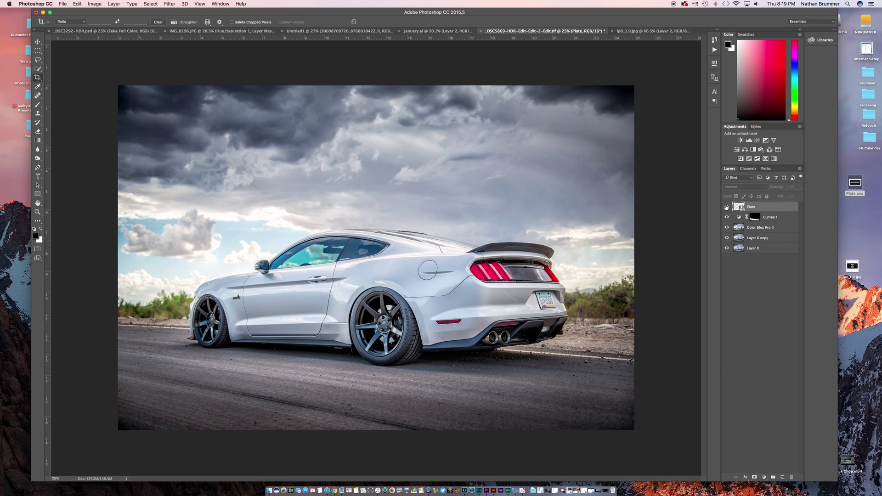
click(727, 207)
click(727, 207)
click(726, 207)
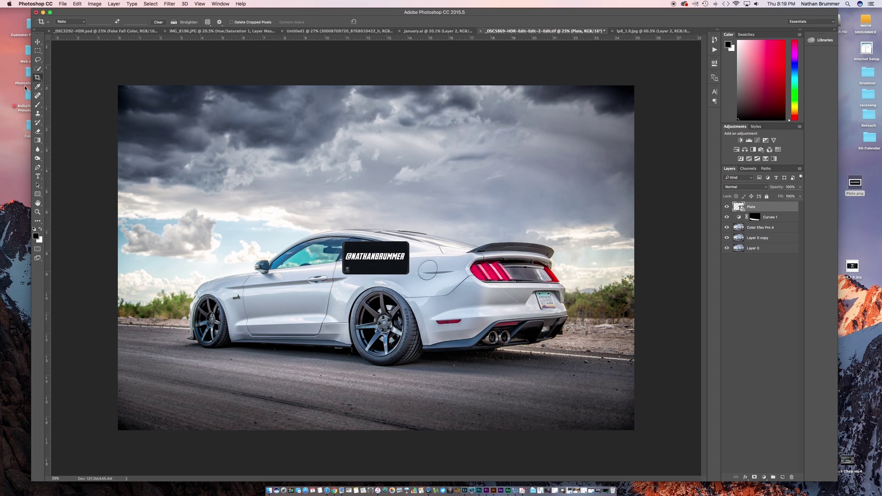
Move the plate onto the car's rear license plate and align it with the recess.
click(37, 42)
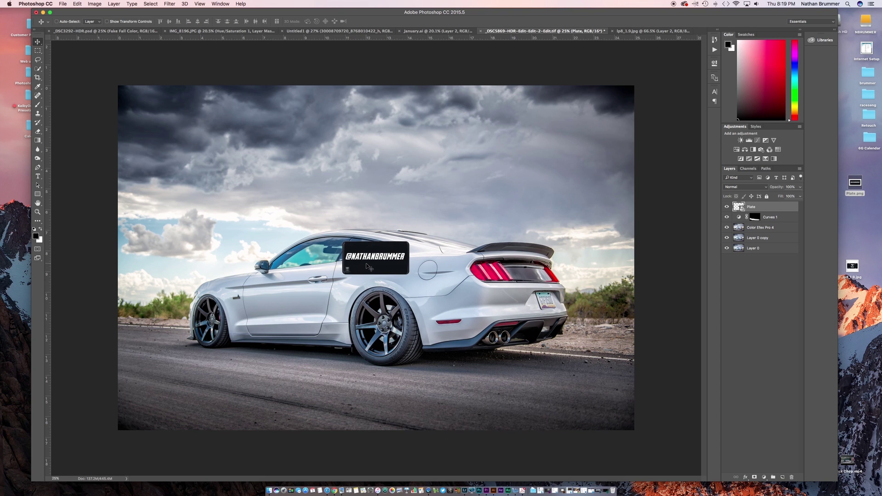
drag(367, 271, 516, 301)
scroll(688, 445, up, 5)
scroll(688, 446, right, 5)
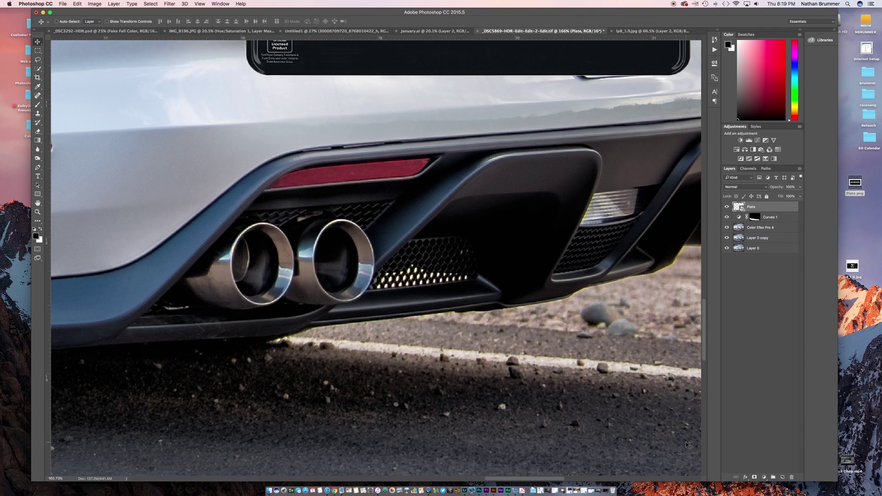
scroll(461, 288, up, 10)
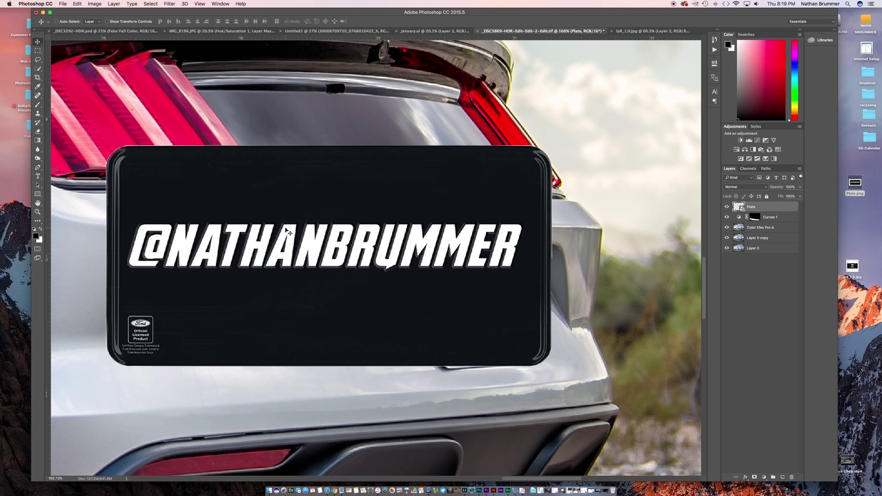
drag(329, 250, 322, 249)
Free-transform the Plate layer, scaling it down and distorting its corners toward the rear plate recess.
key(super+t)
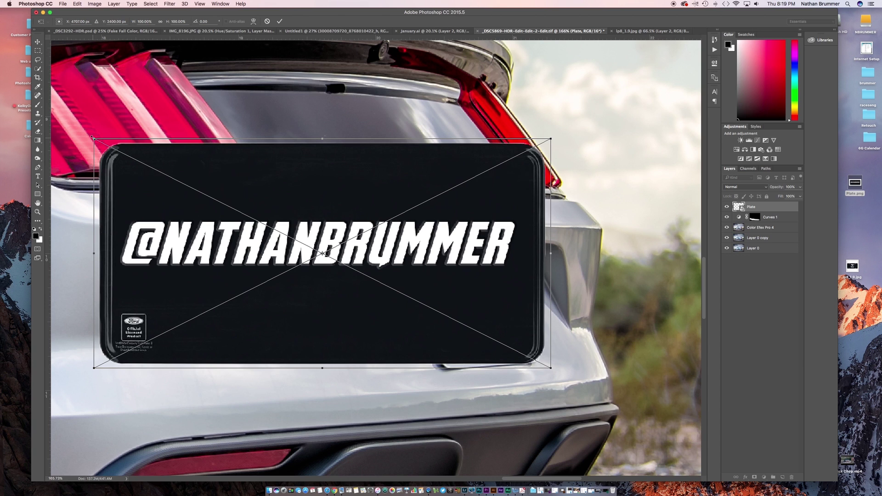
drag(92, 137, 327, 226)
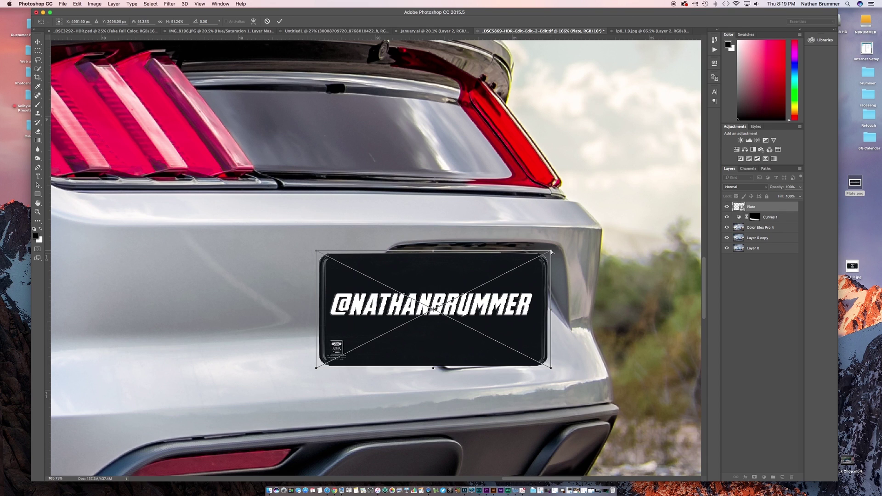
drag(551, 252, 547, 252)
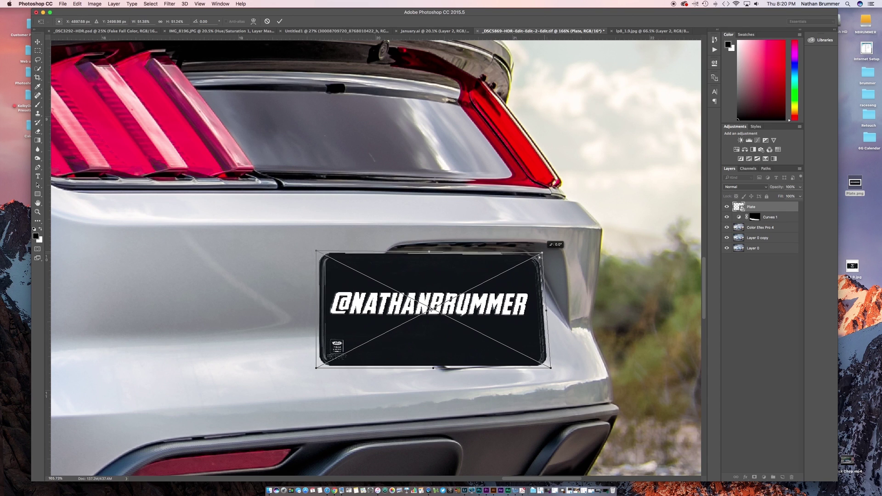
drag(540, 258, 507, 251)
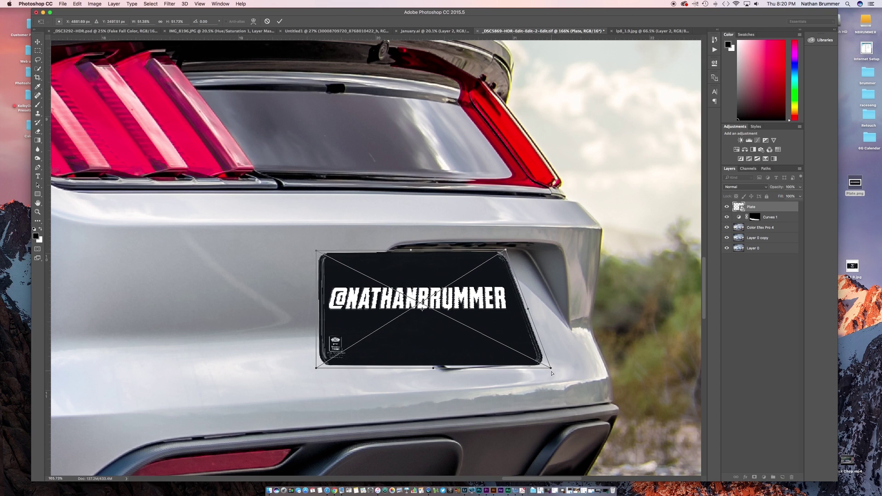
drag(551, 369, 546, 364)
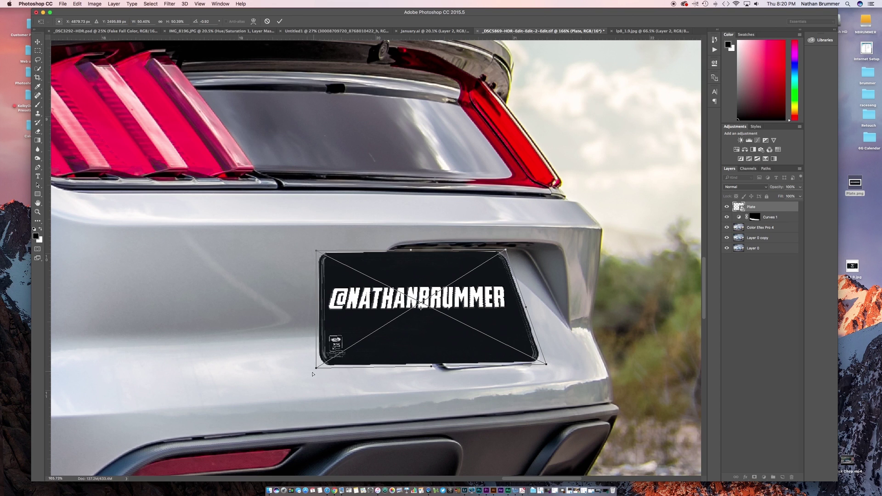
drag(316, 368, 444, 371)
drag(316, 252, 399, 251)
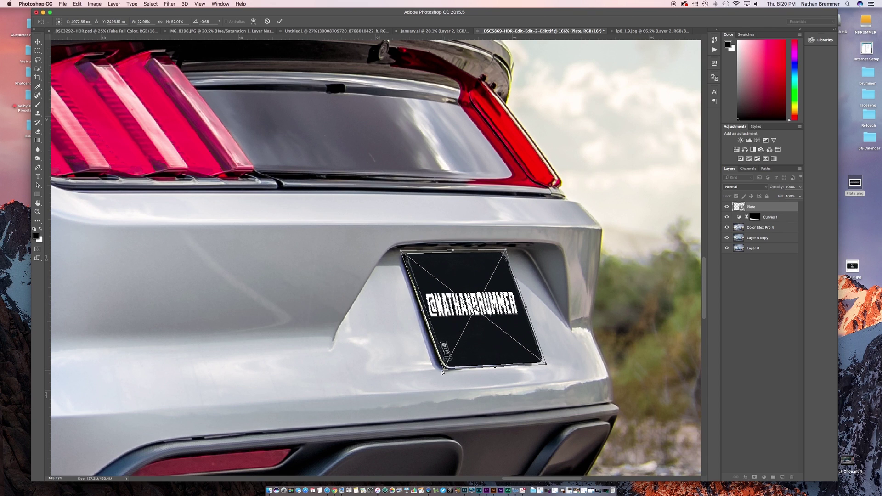
Fine-tune all four plate corners to match the recess perspective and commit the transform.
drag(442, 370, 442, 373)
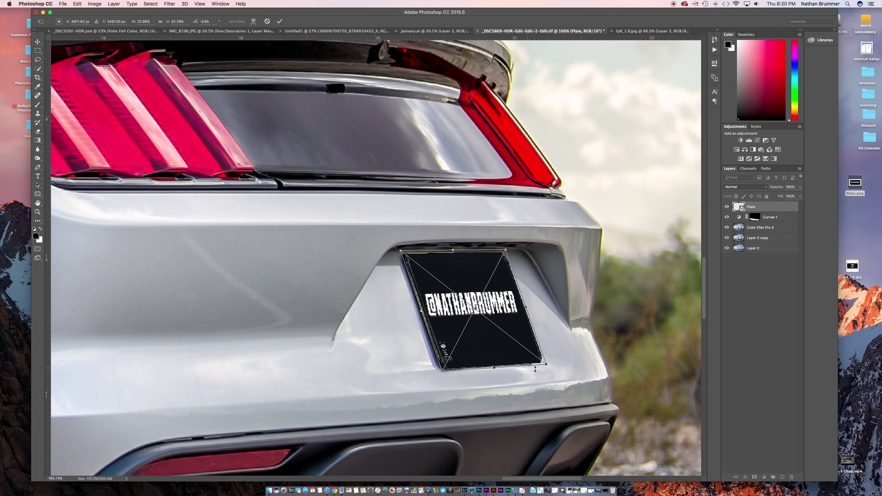
drag(547, 368, 545, 365)
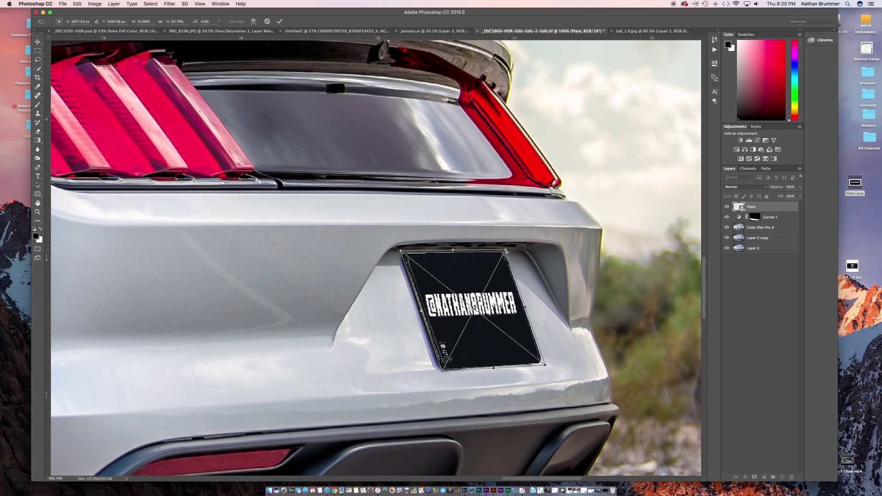
drag(507, 251, 504, 250)
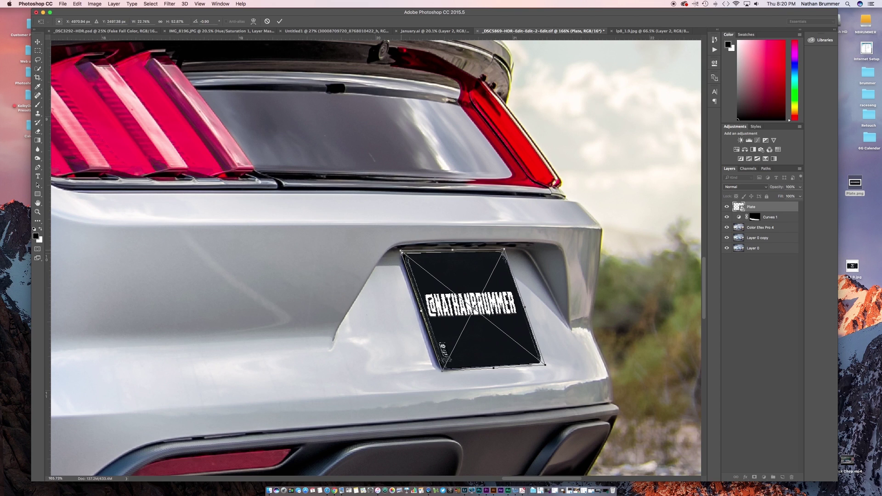
drag(401, 252, 402, 252)
drag(441, 373, 440, 373)
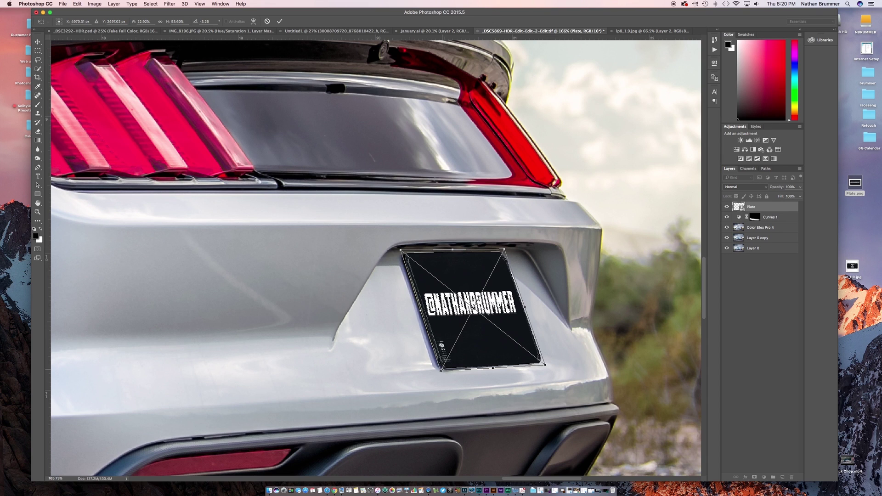
scroll(447, 367, down, 5)
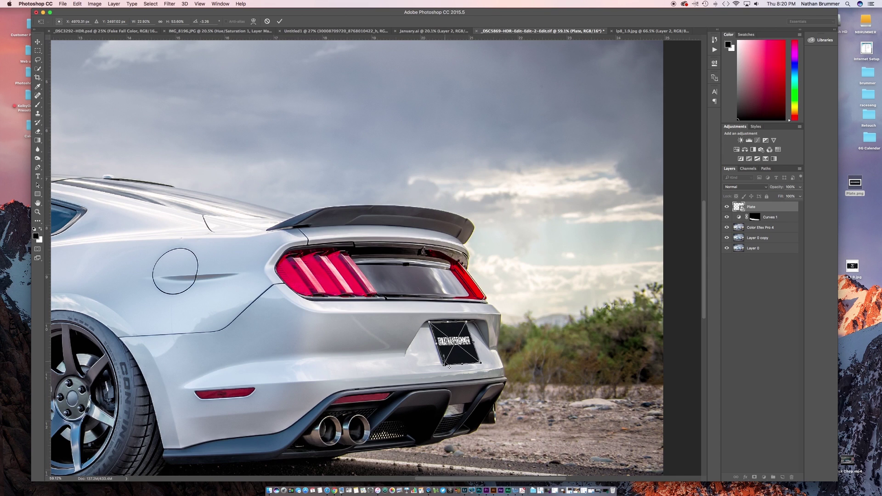
scroll(449, 366, up, 4)
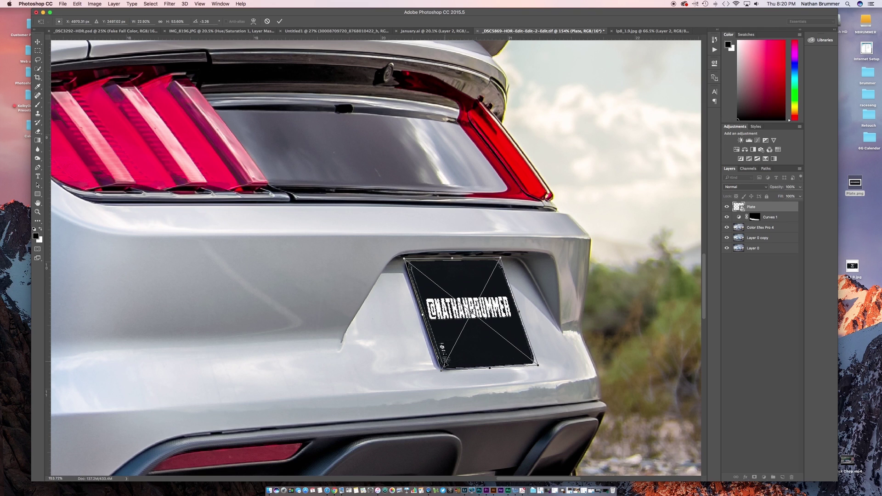
key(Return)
scroll(482, 425, up, 3)
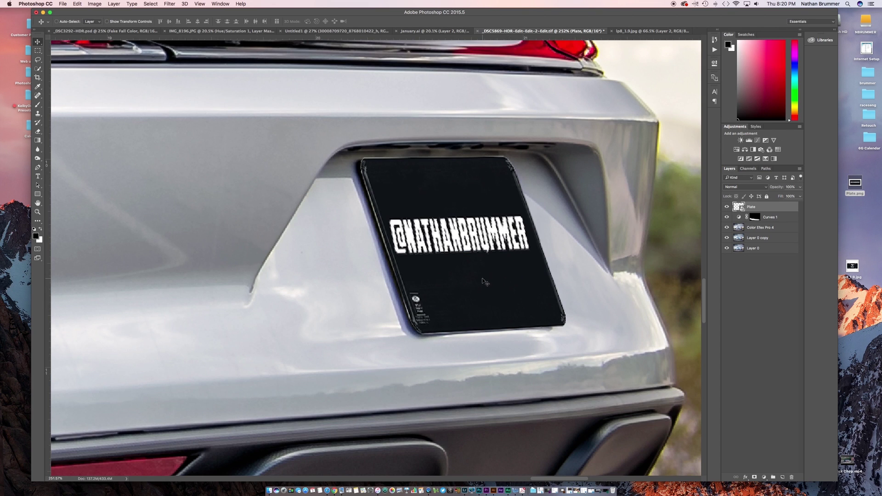
scroll(519, 409, down, 4)
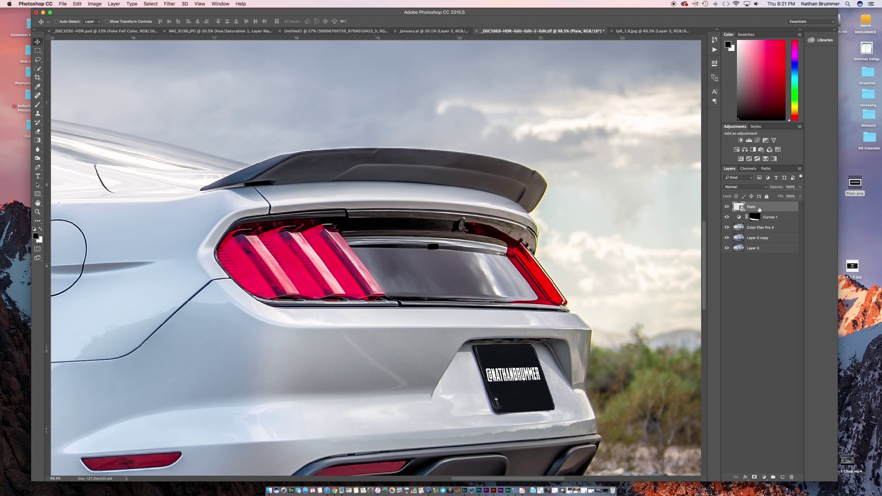
scroll(505, 383, left, 2)
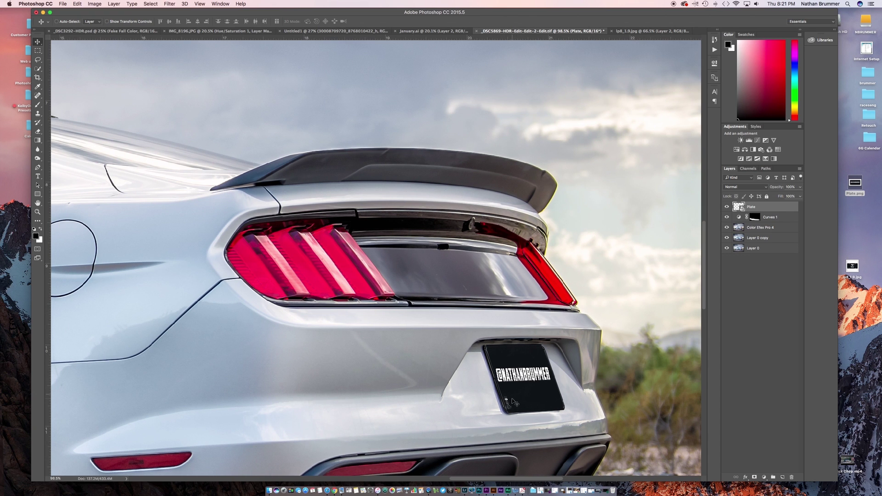
scroll(530, 350, up, 4)
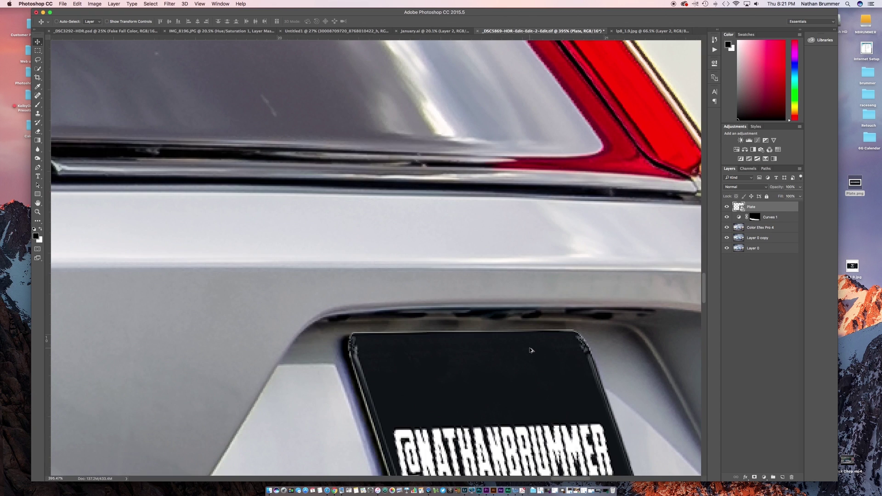
scroll(531, 350, down, 2)
scroll(530, 350, down, 2)
scroll(530, 350, up, 2)
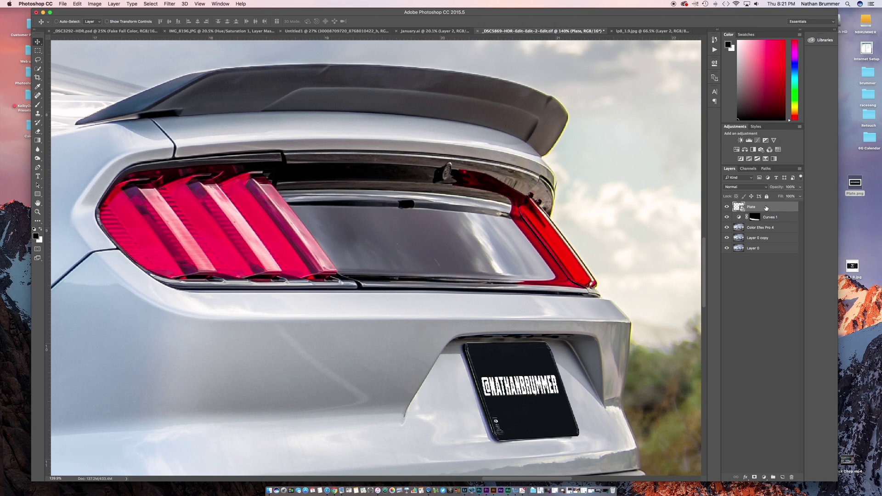
Convert the Plate layer to a smart object and bring up Filter > Blur > Gaussian Blur.
right_click(757, 208)
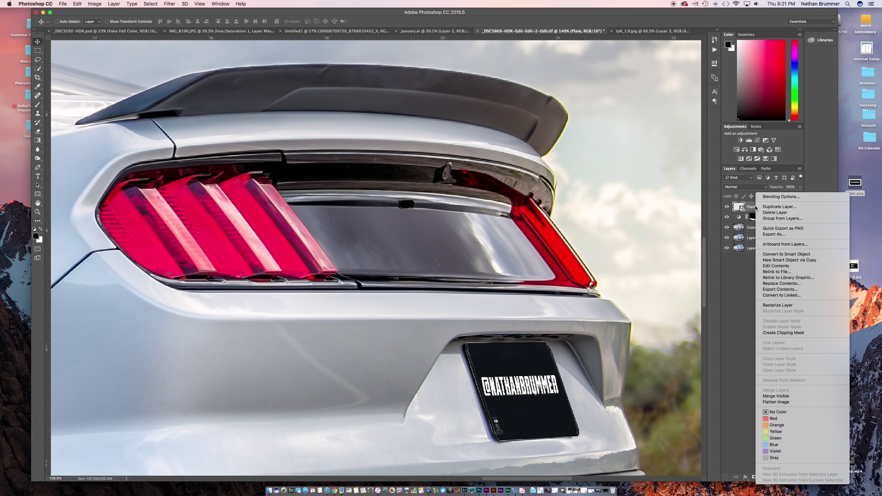
click(773, 256)
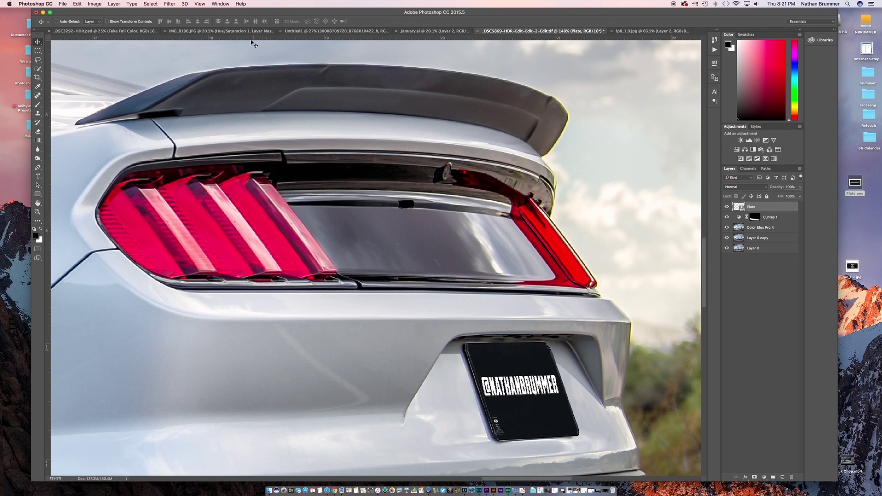
click(171, 3)
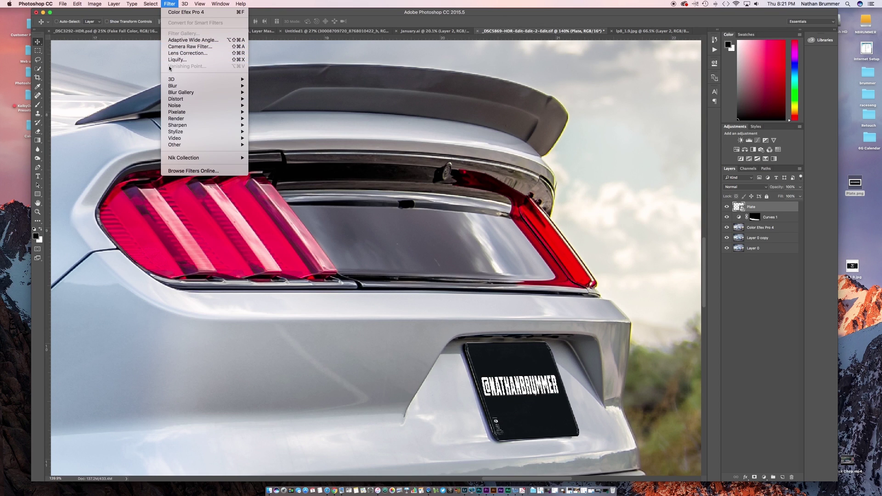
mouse_move(169, 90)
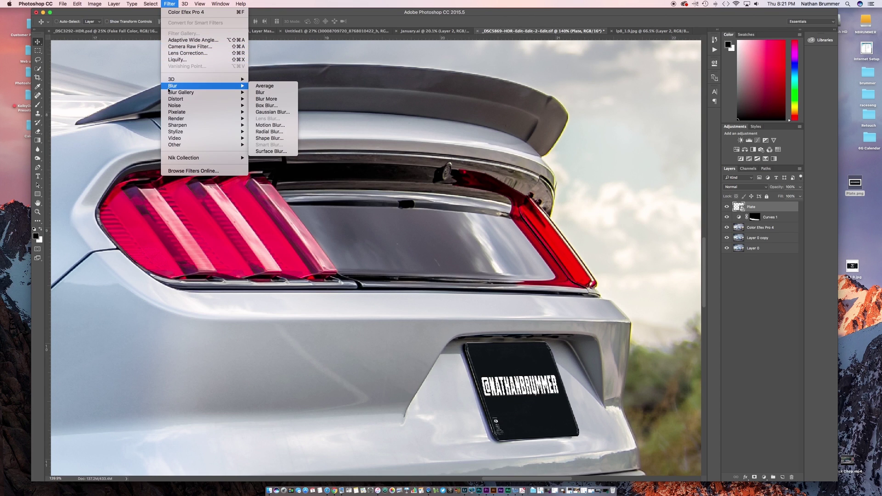
click(271, 113)
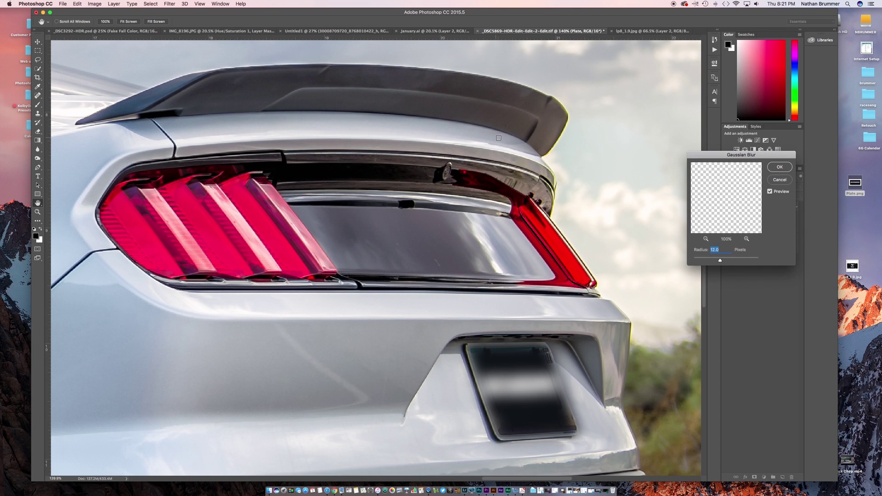
Set the Gaussian Blur radius to about 0.7 px, comparing the plate with and without the preview.
drag(721, 260, 696, 262)
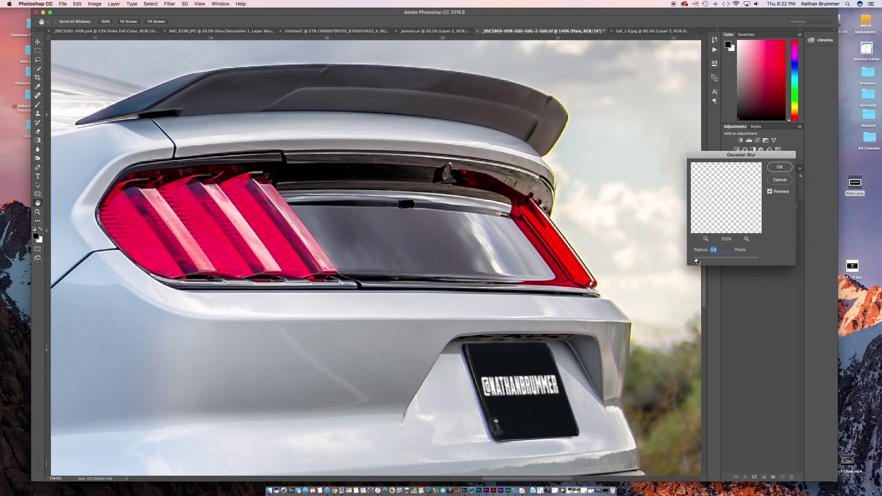
drag(698, 262, 697, 262)
click(770, 192)
click(770, 192)
click(770, 192)
click(770, 192)
click(770, 193)
click(770, 193)
Apply the Gaussian Blur to the plate as a smart filter.
click(780, 167)
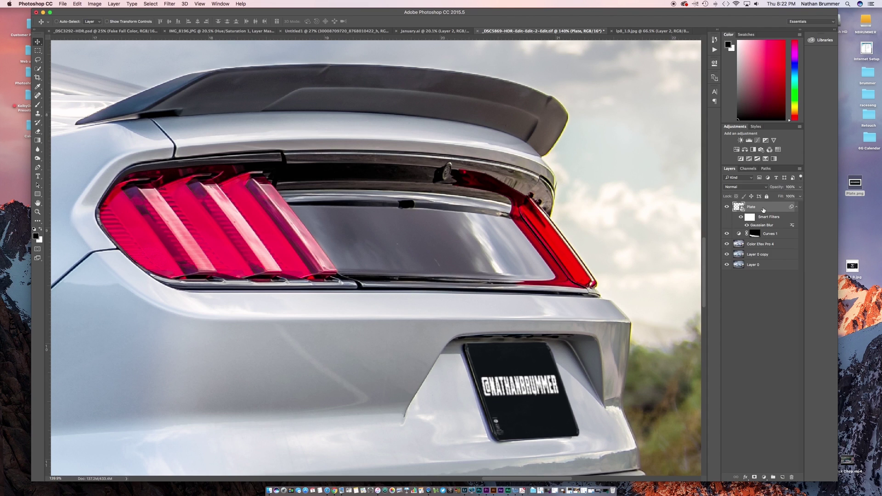
right_click(764, 210)
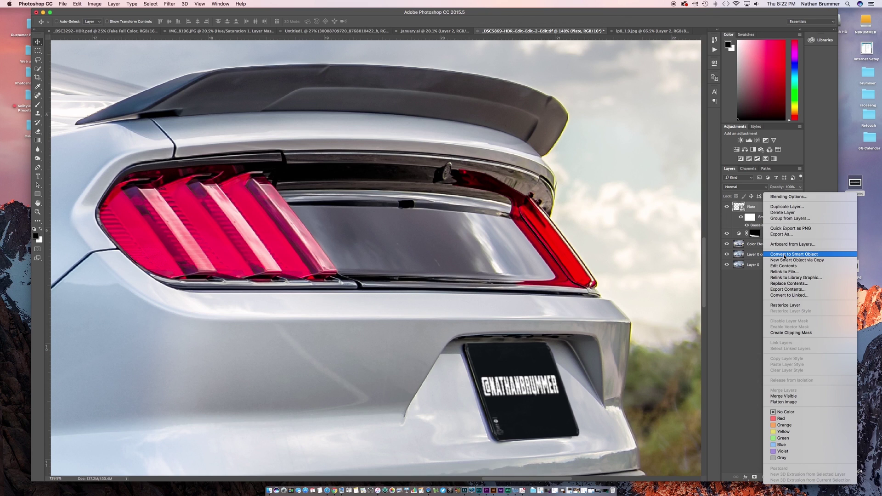
click(749, 300)
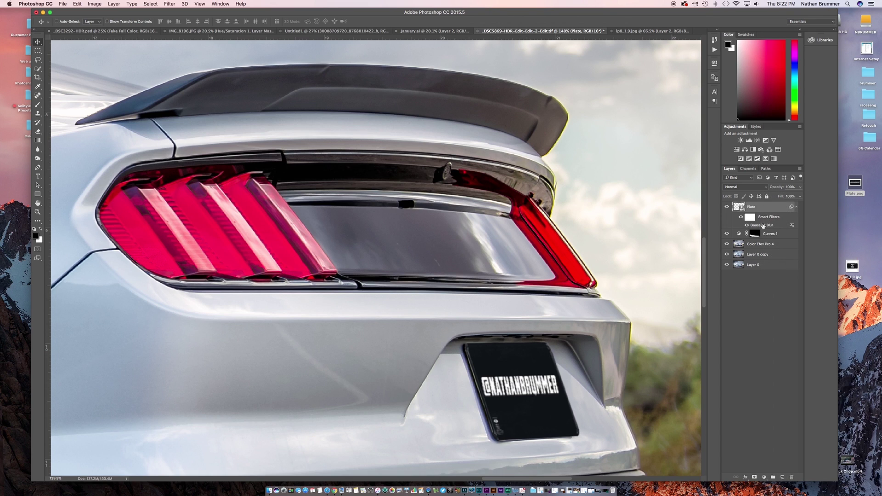
Reopen the plate's Gaussian Blur smart filter, adjust its radius and apply it.
double_click(762, 225)
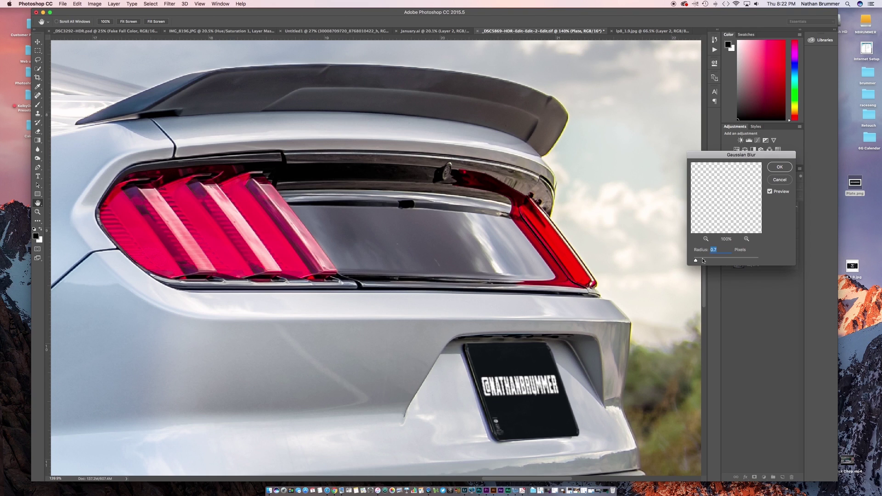
mouse_move(696, 260)
mouse_down()
mouse_move(703, 261)
mouse_move(696, 262)
mouse_up()
click(791, 169)
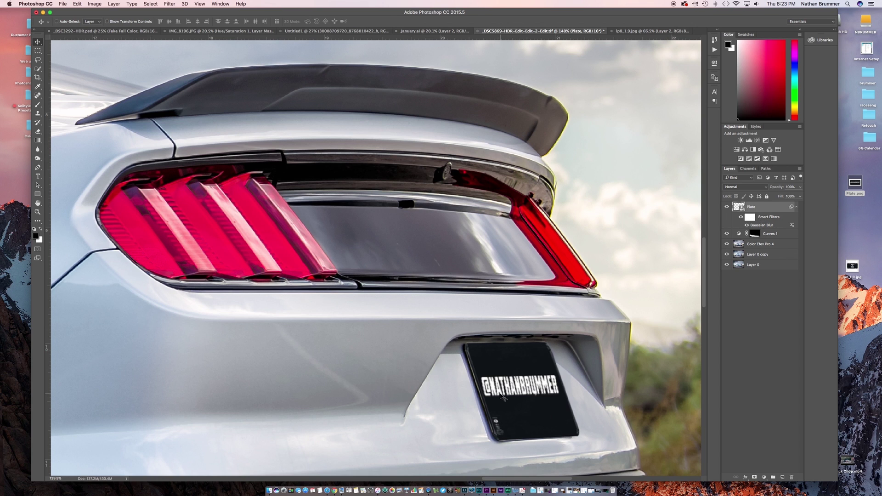
scroll(500, 397, down, 5)
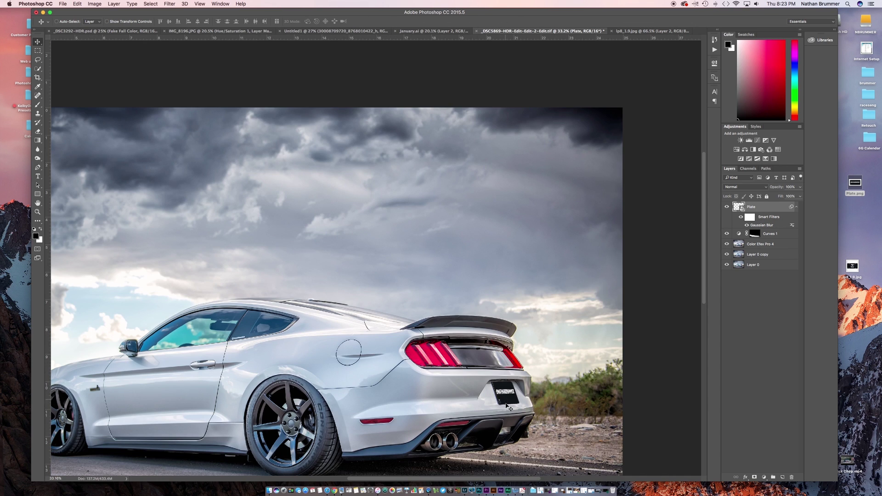
scroll(503, 400, up, 10)
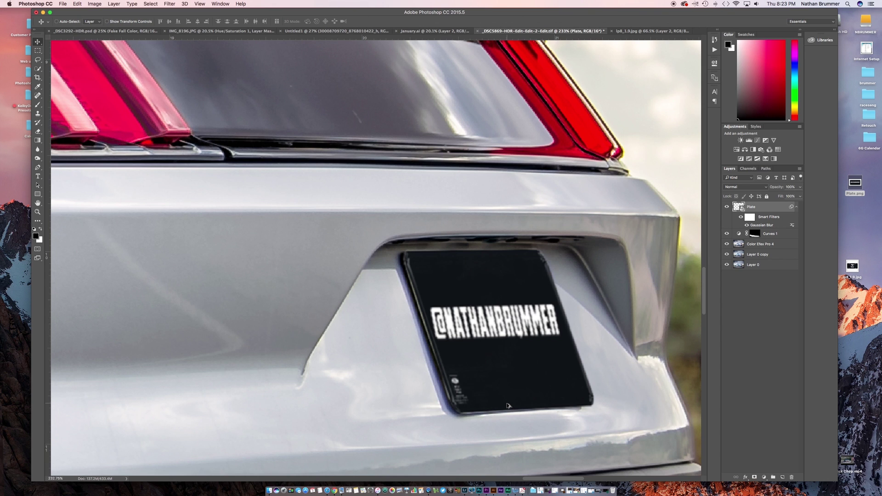
scroll(507, 406, down, 4)
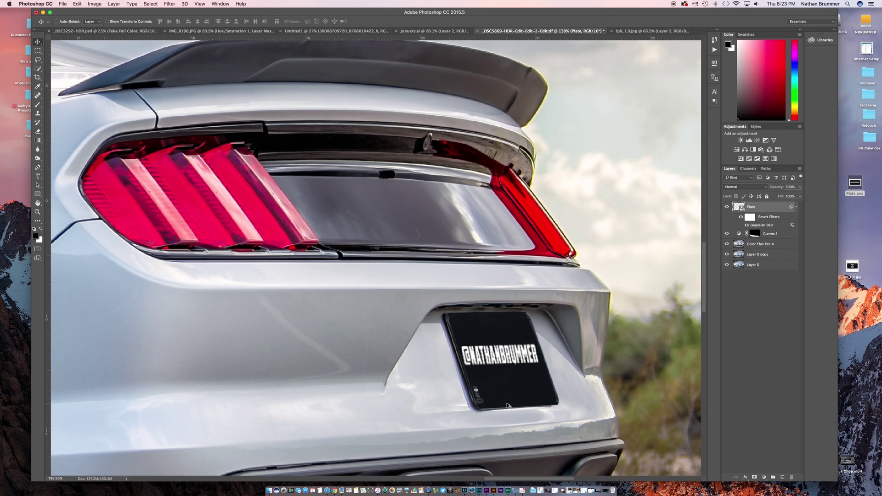
scroll(508, 405, down, 6)
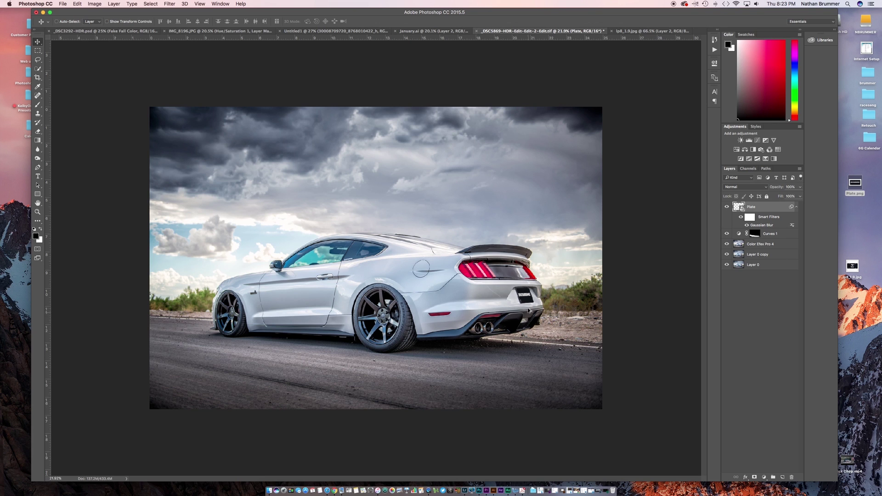
scroll(528, 310, up, 4)
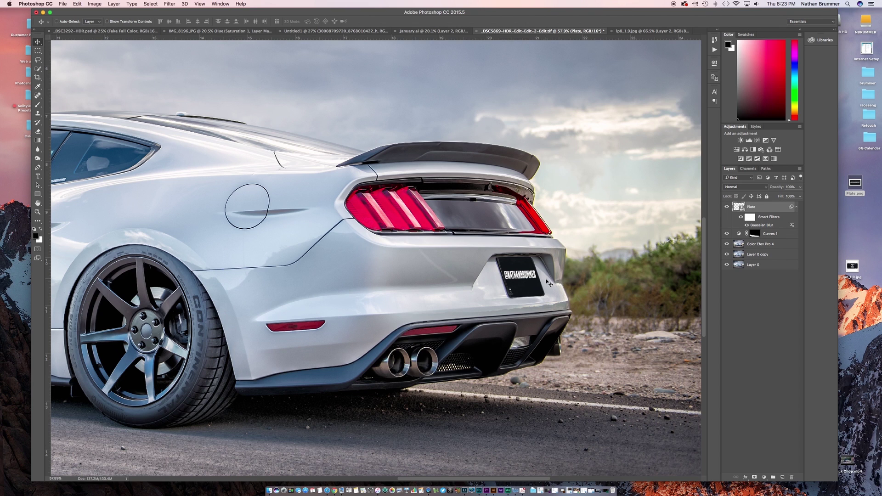
scroll(542, 281, up, 3)
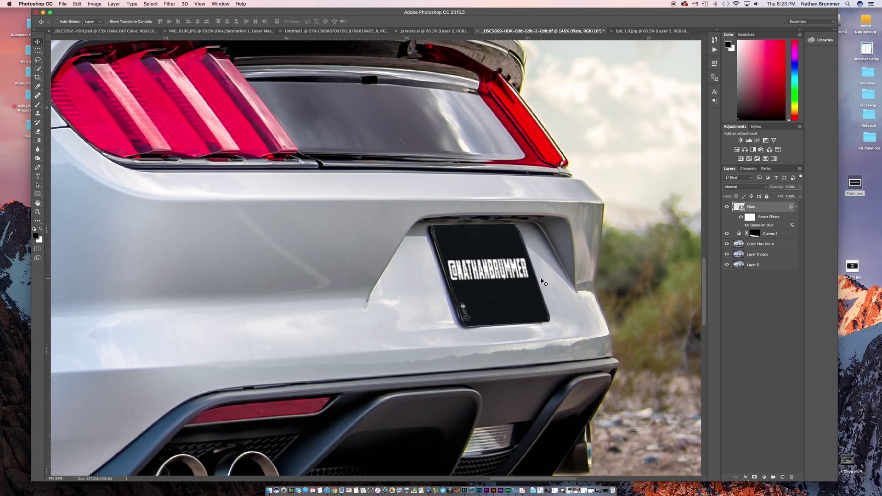
scroll(542, 282, down, 2)
scroll(541, 281, up, 2)
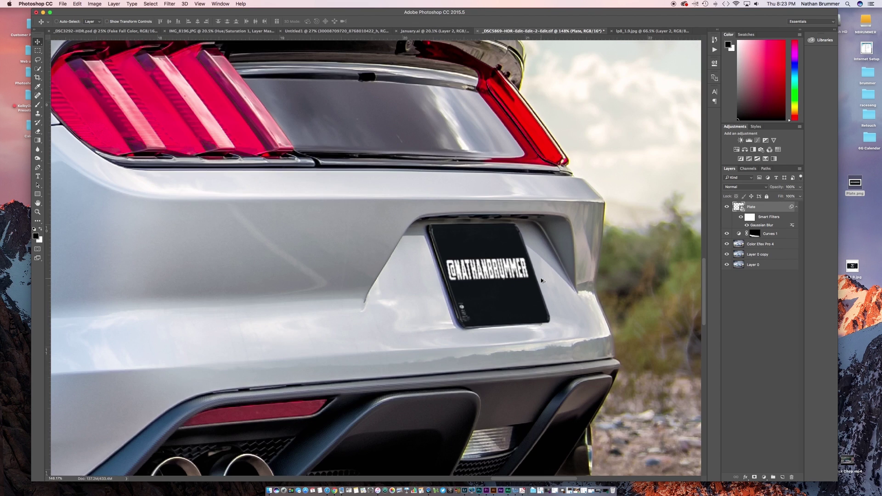
On a new layer above the plate, draw a white gradient from the bumper up toward the plate.
click(782, 477)
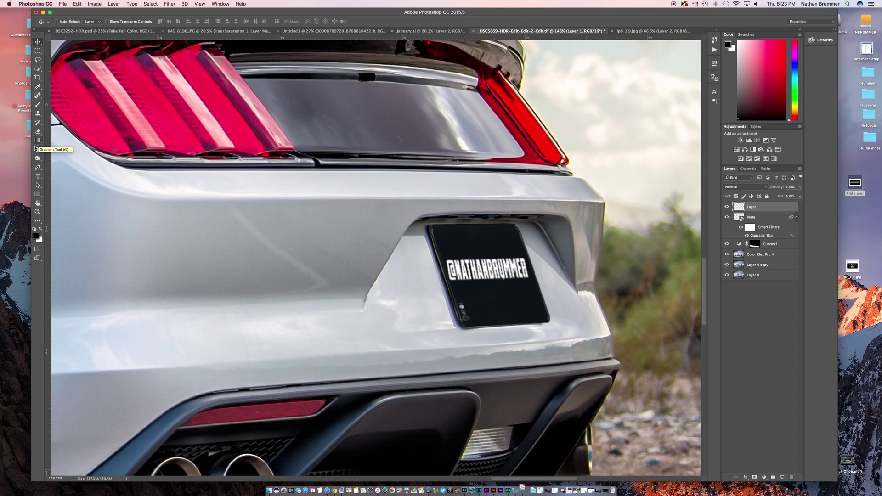
click(40, 230)
click(38, 141)
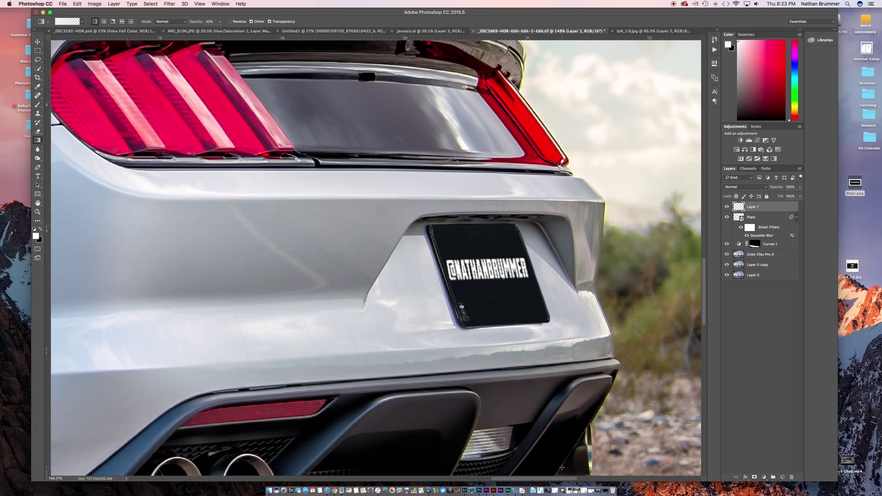
drag(432, 362, 511, 241)
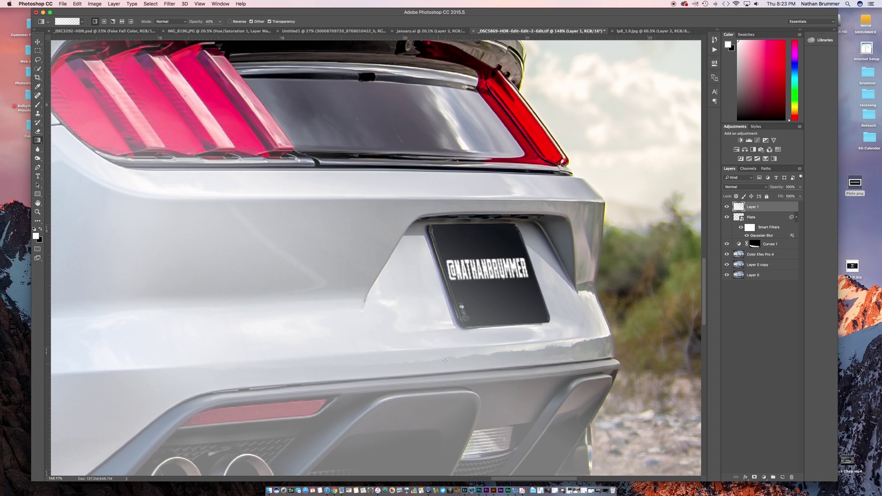
drag(469, 333, 520, 236)
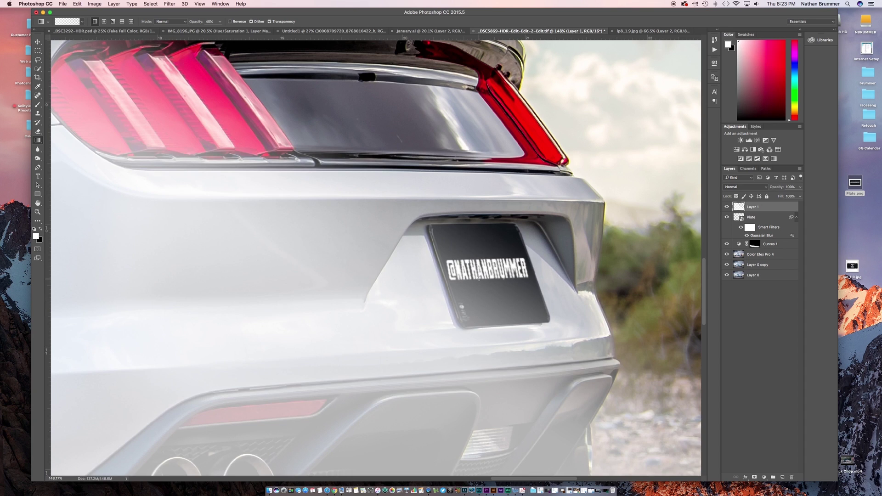
Make Layer 1 a clipping mask on the plate, toggling its visibility to compare the highlight.
right_click(768, 210)
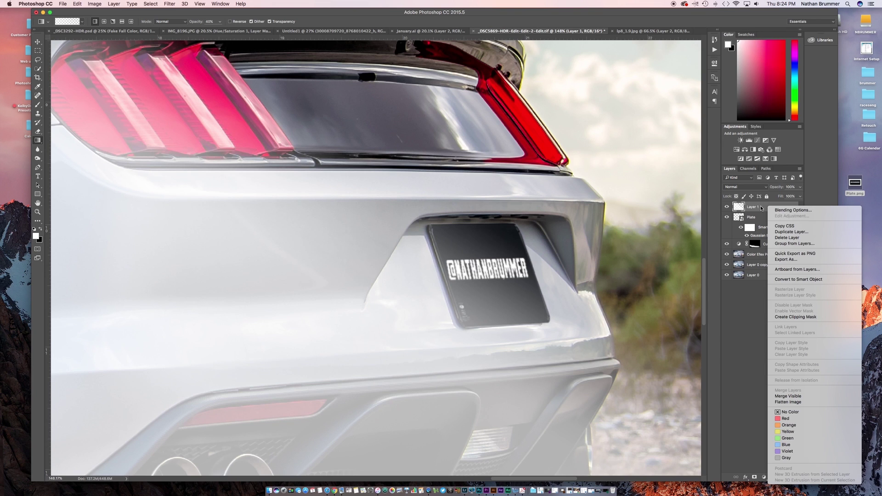
click(780, 317)
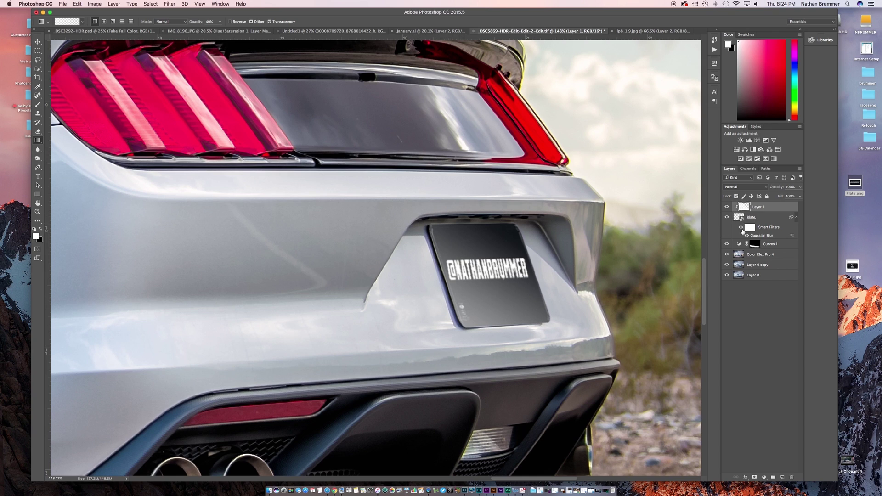
click(727, 207)
click(727, 207)
click(727, 207)
click(727, 208)
click(727, 207)
click(727, 208)
Reduce Layer 1's opacity to soften the white highlight on the plate.
scroll(453, 294, down, 5)
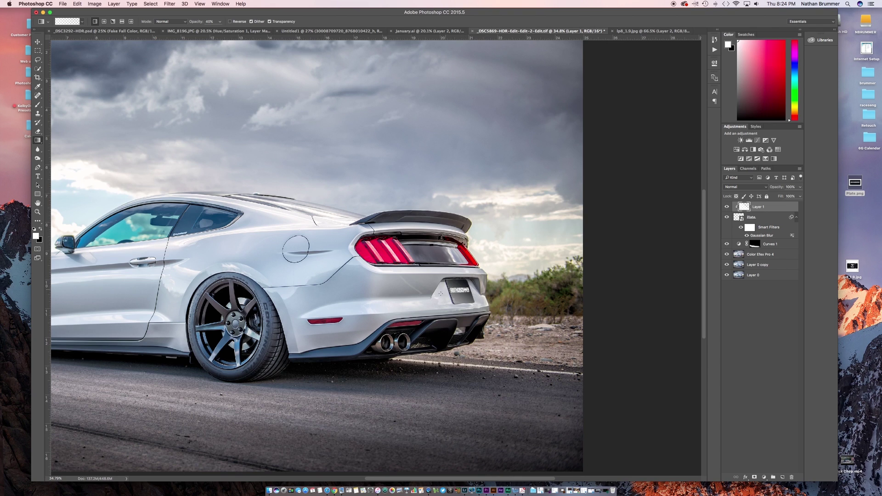
drag(779, 189, 768, 188)
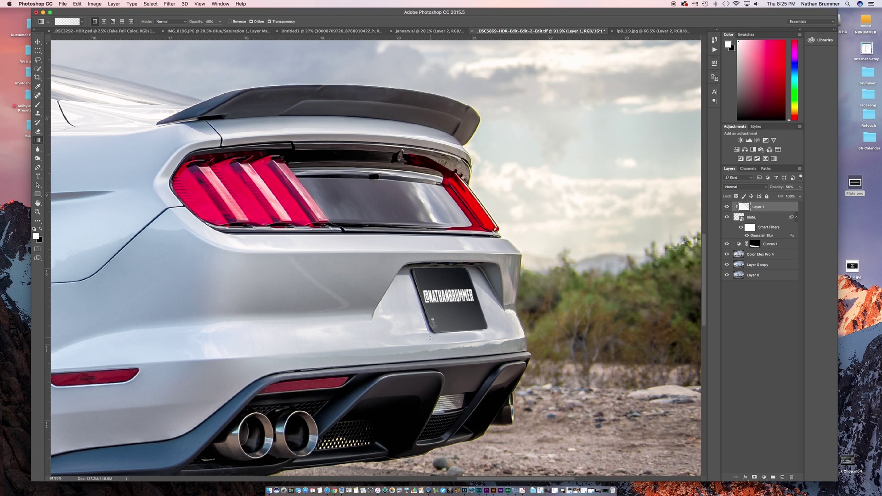
key(super+0)
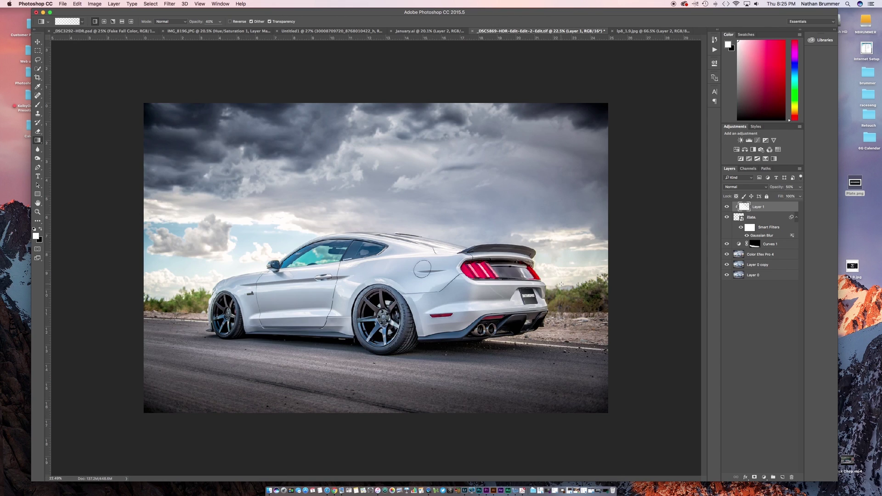